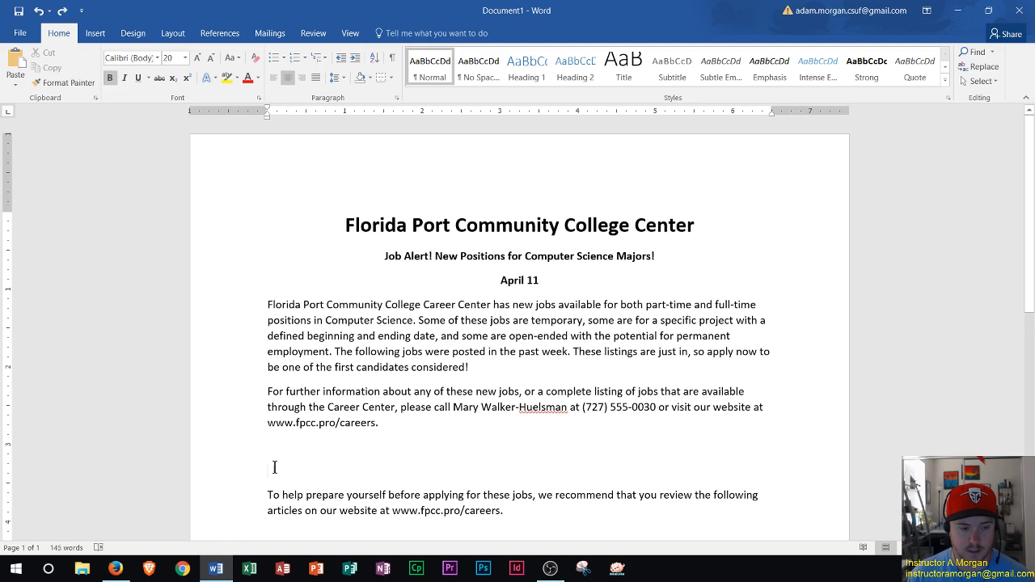
- Insert a 3-column by 4-row table on the empty line between the contact paragraph and the articles paragraph
left_click(274, 467)
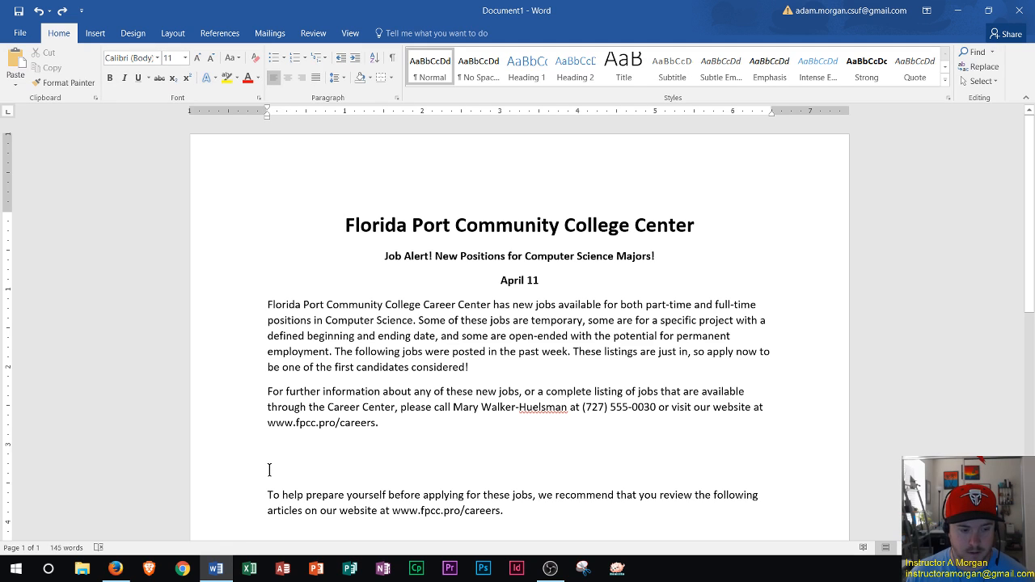
scroll(268, 469, "down", 4)
scroll(267, 315, "up", 1, "ctrl")
scroll(267, 316, "up", 3, "ctrl")
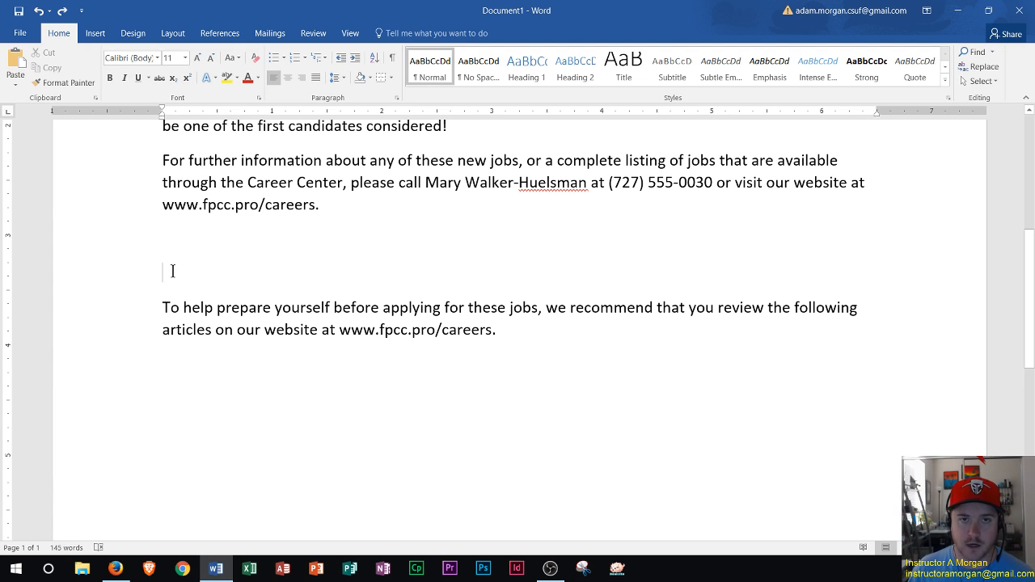
left_click(95, 33)
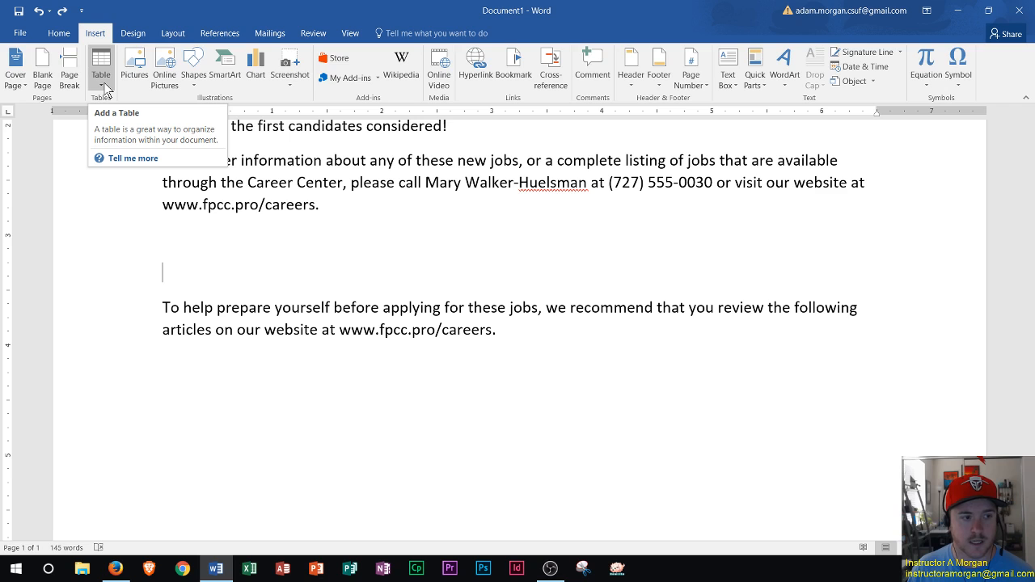
left_click(106, 89)
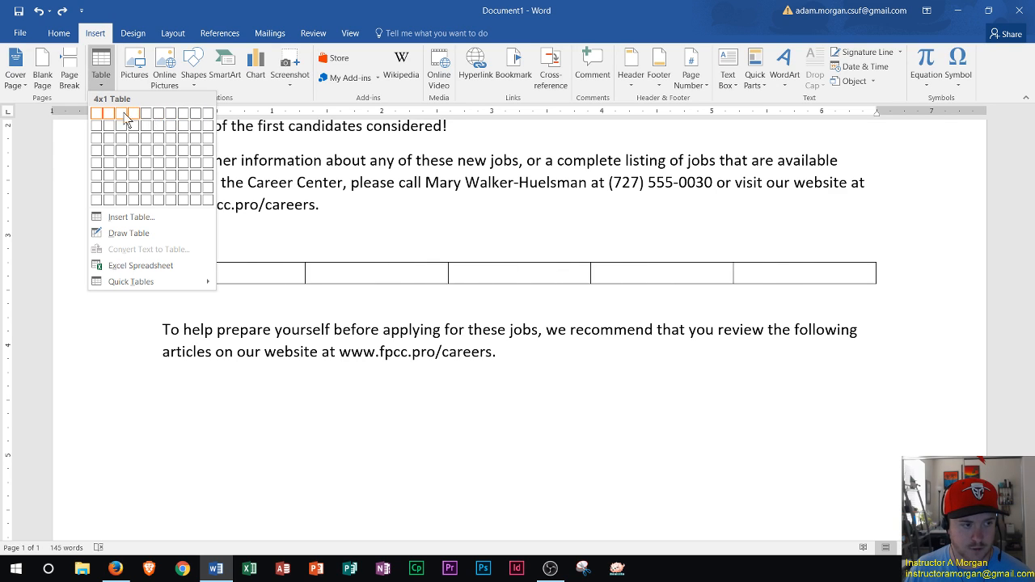
left_click(124, 158)
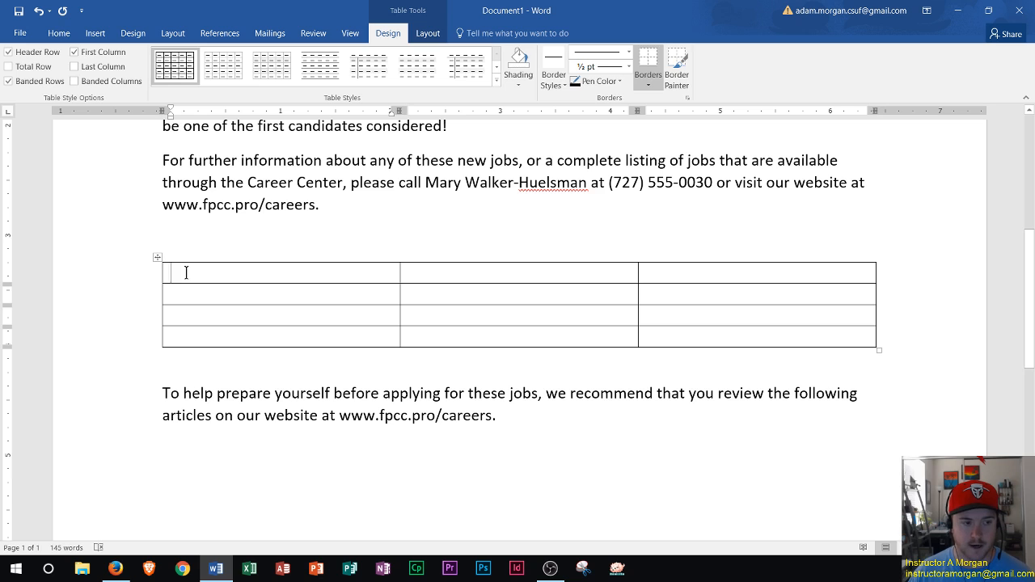
- Fill the table's header row with Position, Type and Location
type("Position")
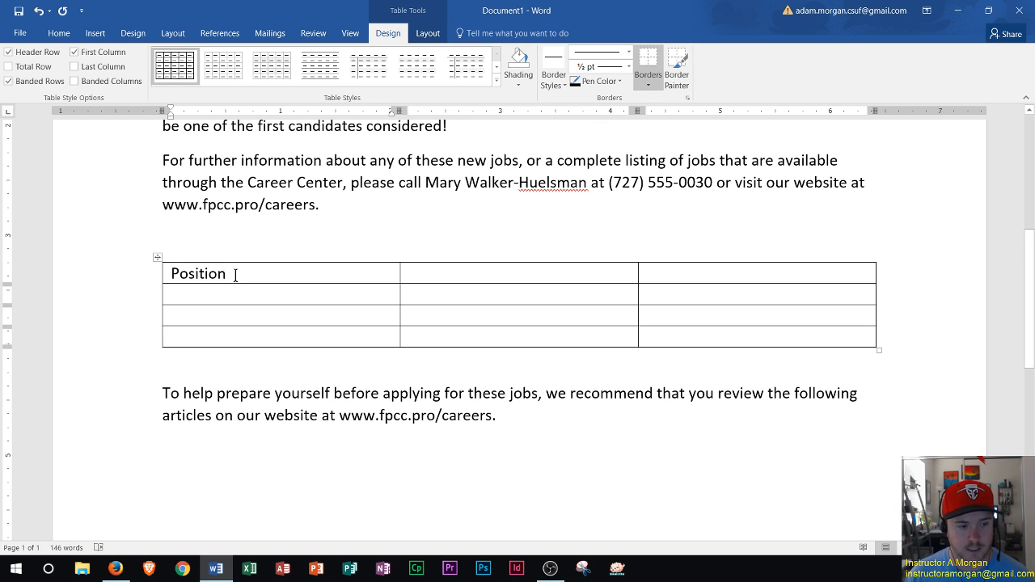
left_click(453, 275)
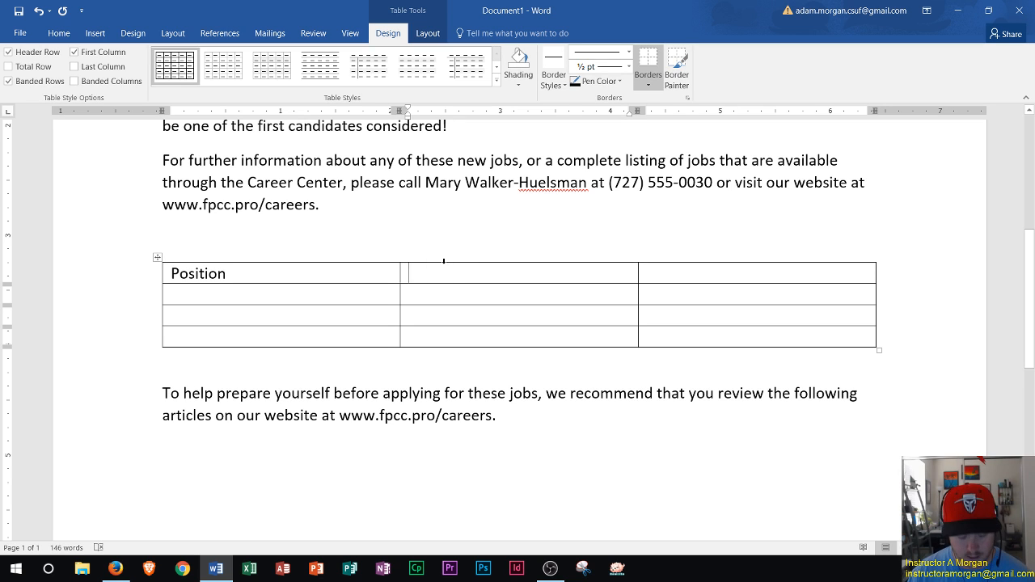
type("Type")
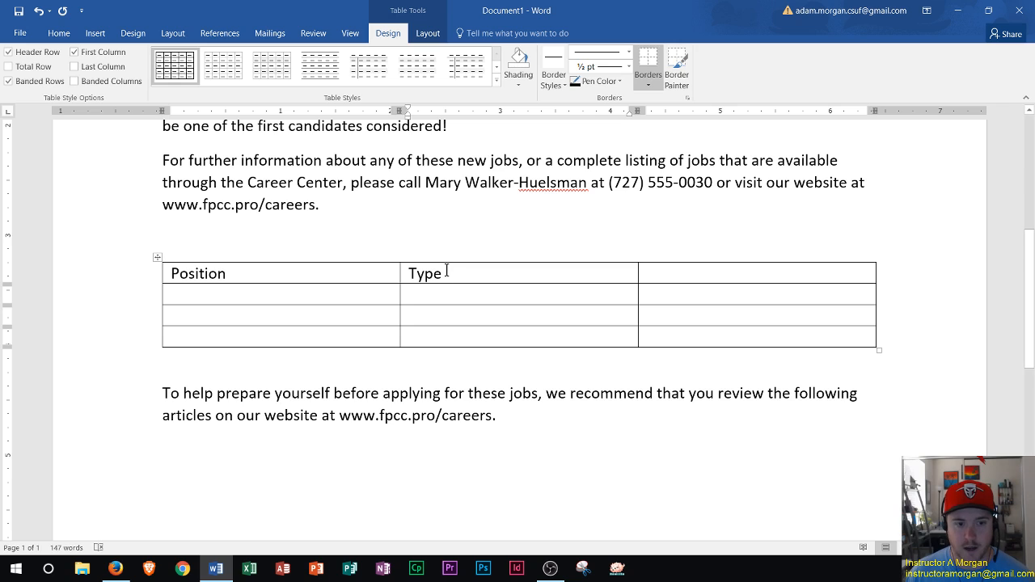
left_click(665, 275)
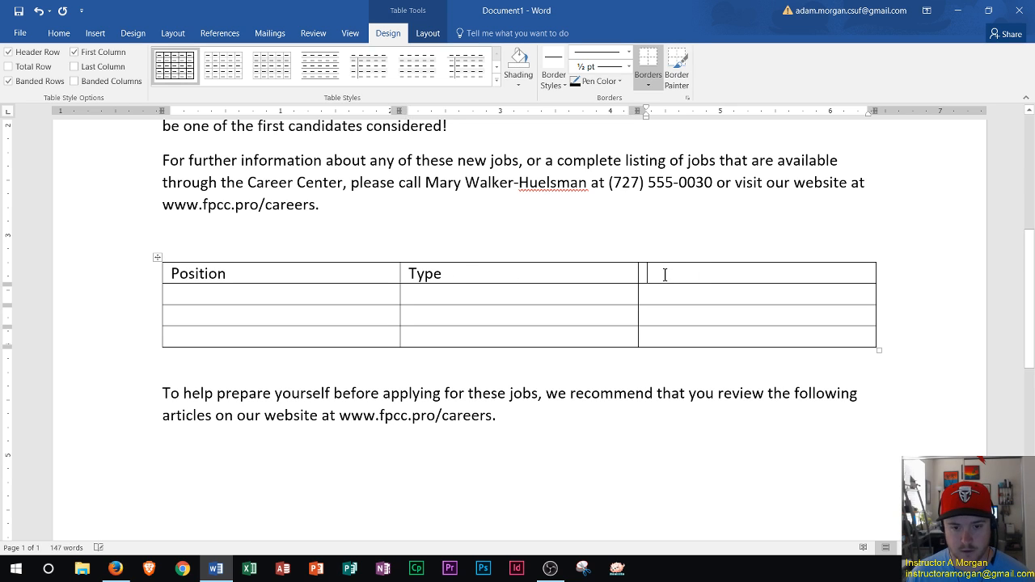
type("Location")
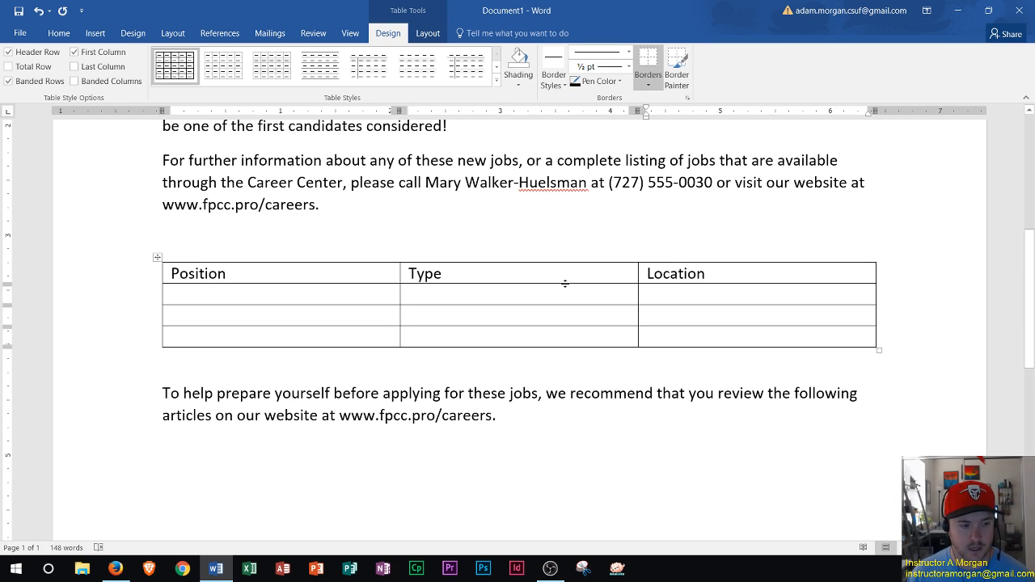
- Fill the second row with Computer Engineer, Full-time, two months and Clearwater
left_click(220, 296)
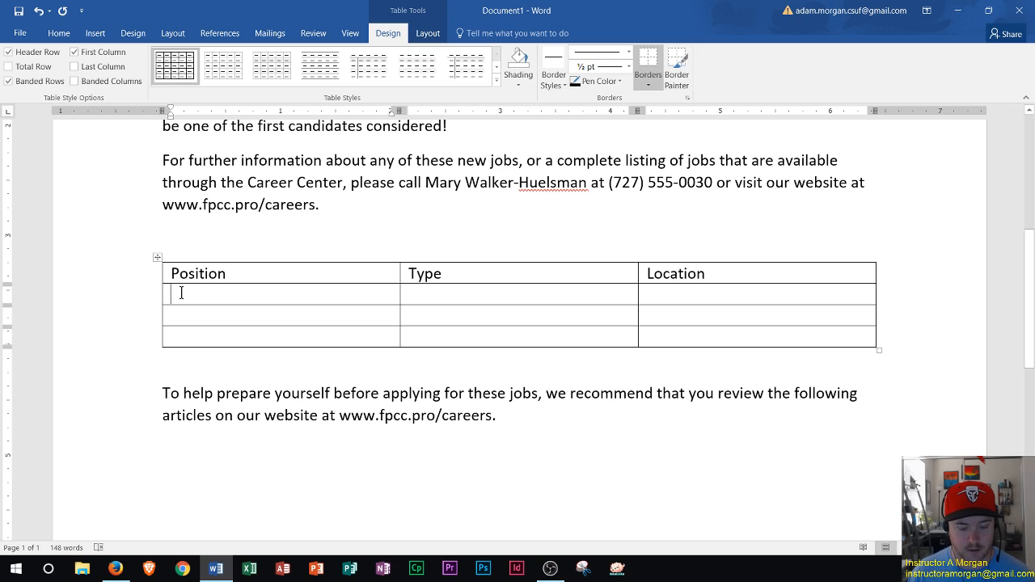
type("Computer")
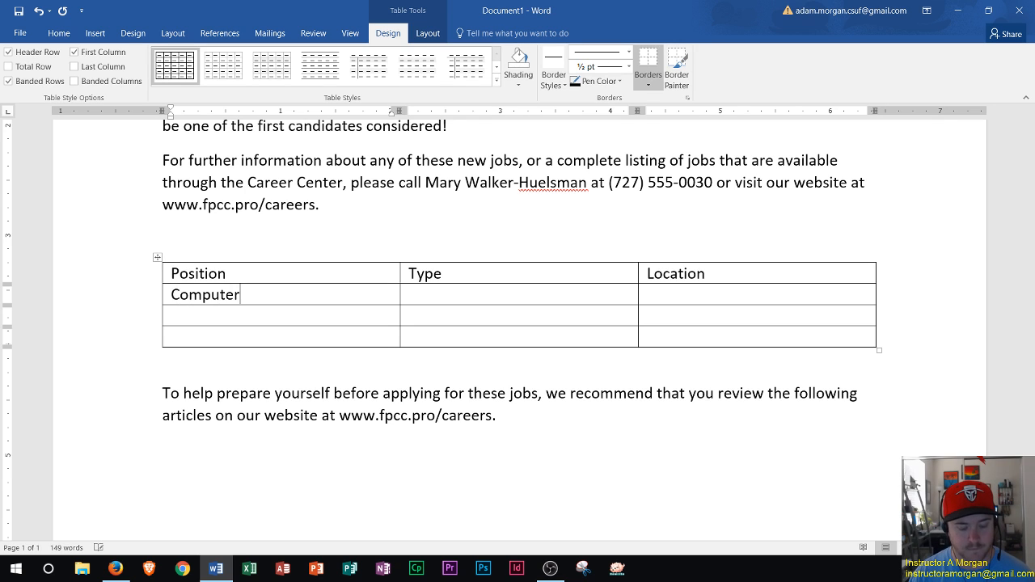
type(" Engineer")
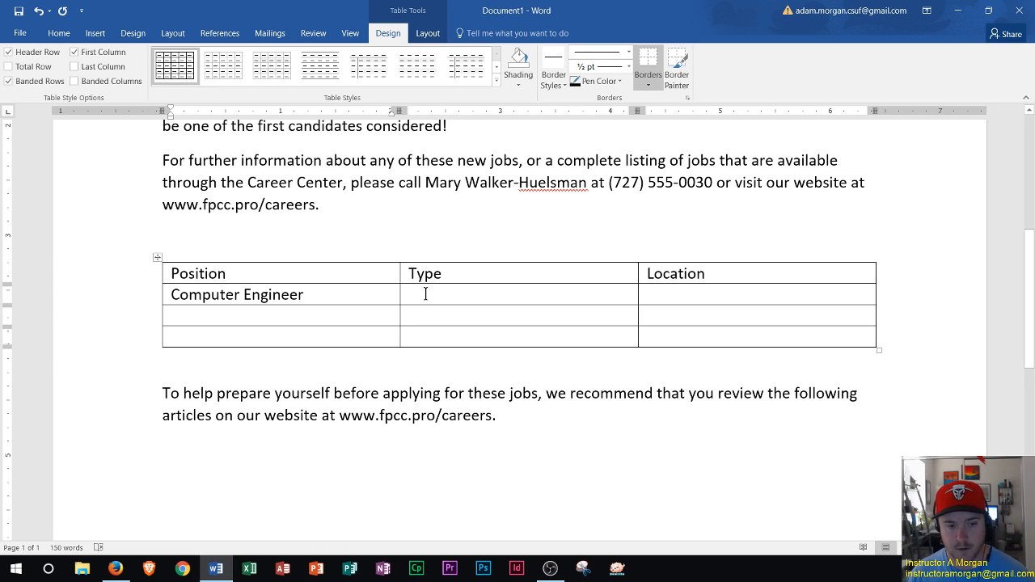
key("Tab")
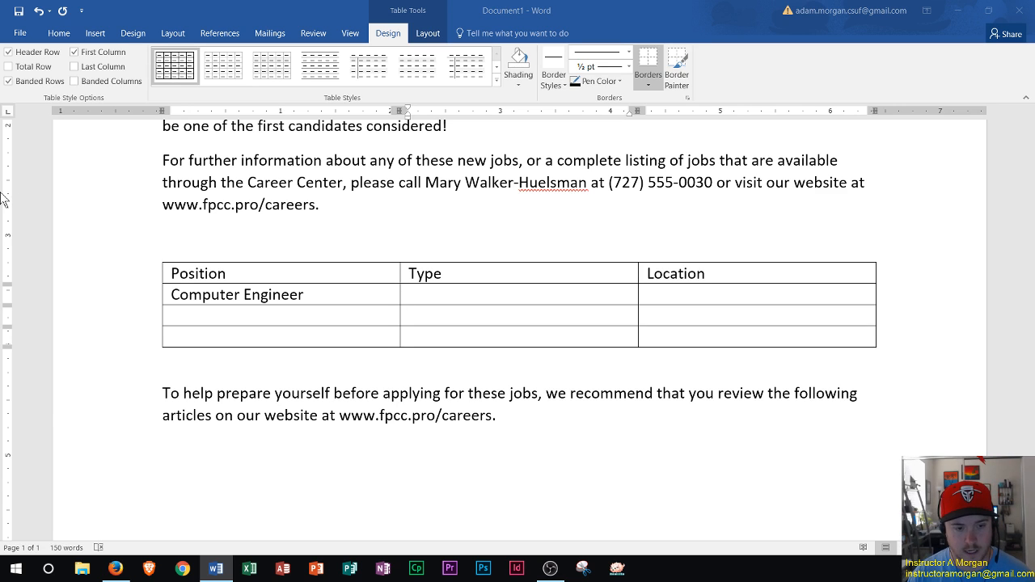
left_click(473, 301)
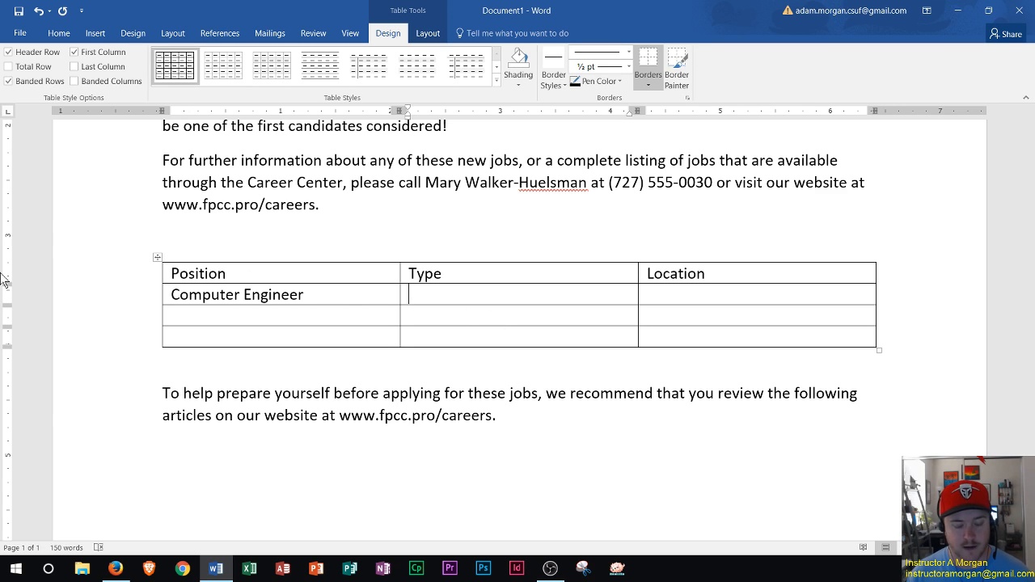
type("Full-")
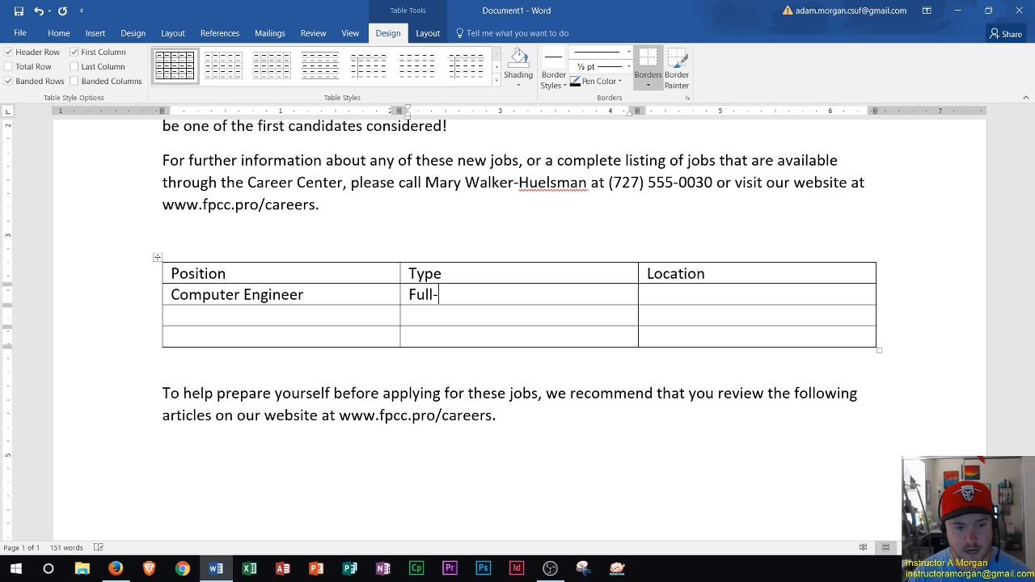
type("time, two months")
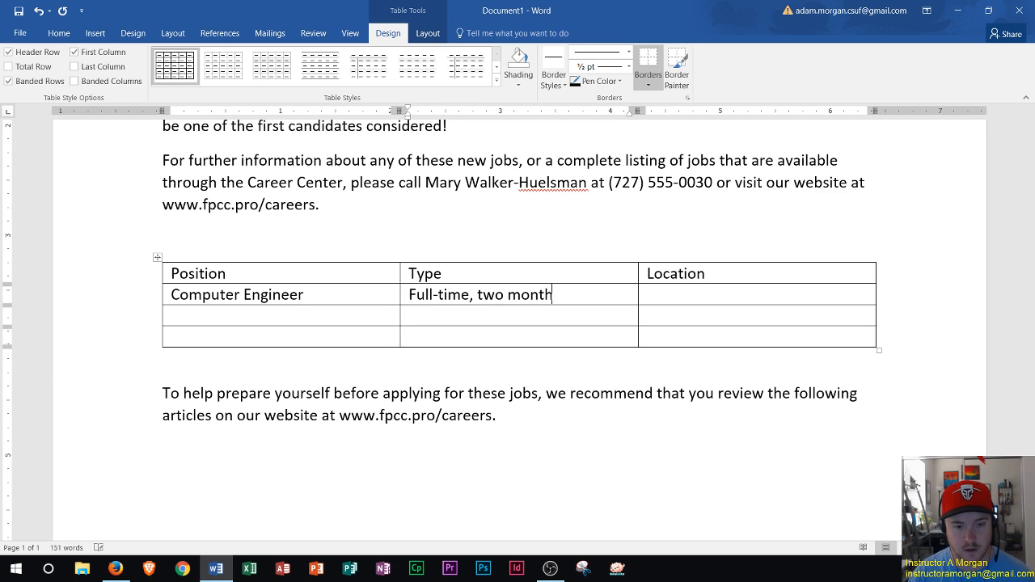
key("Tab")
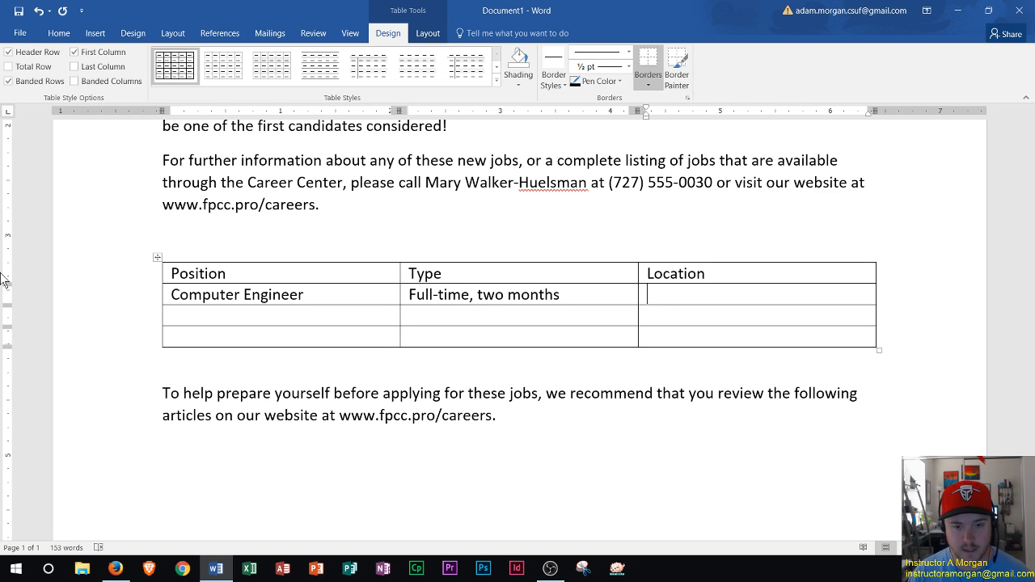
type("Clearwat")
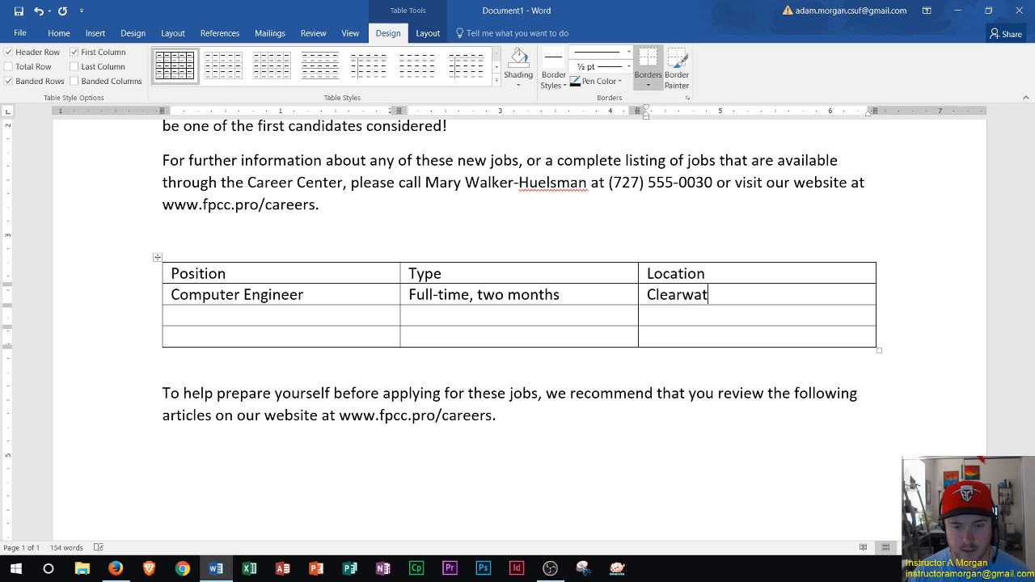
type("er")
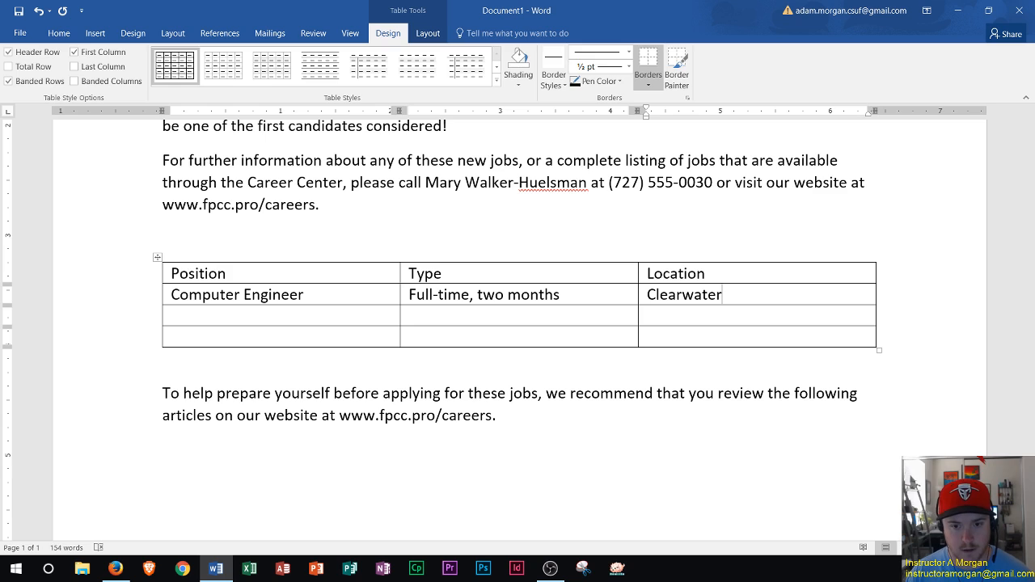
key("Tab")
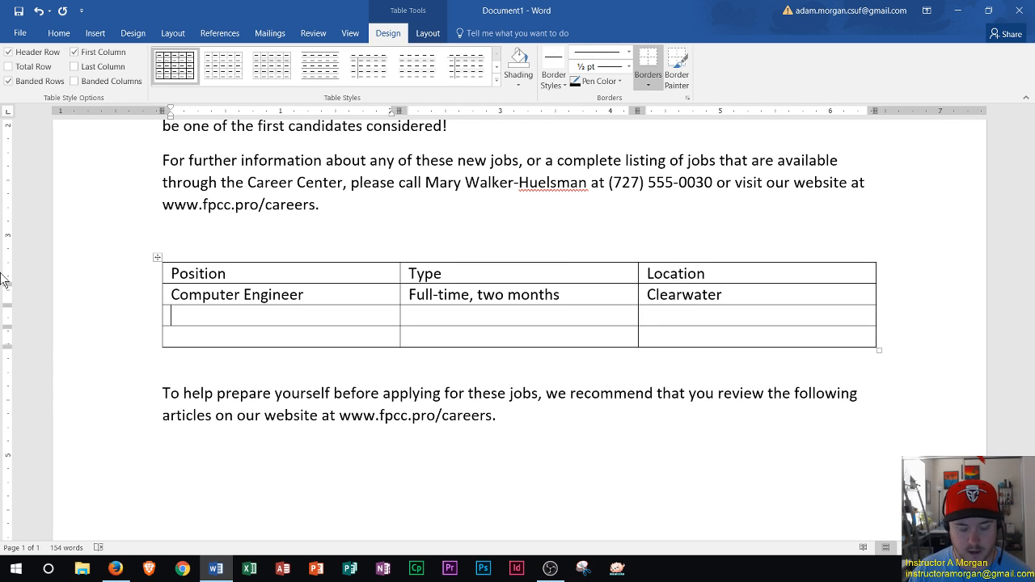
- Enter Software Developer as the third row's position and Full-time, open-endedd as its type
type("Software ")
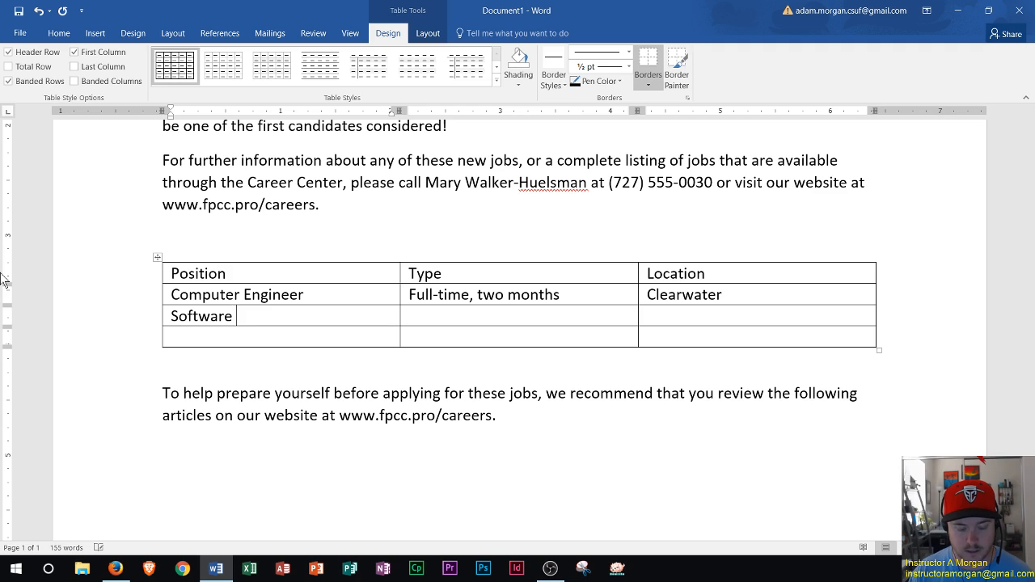
type("Develo")
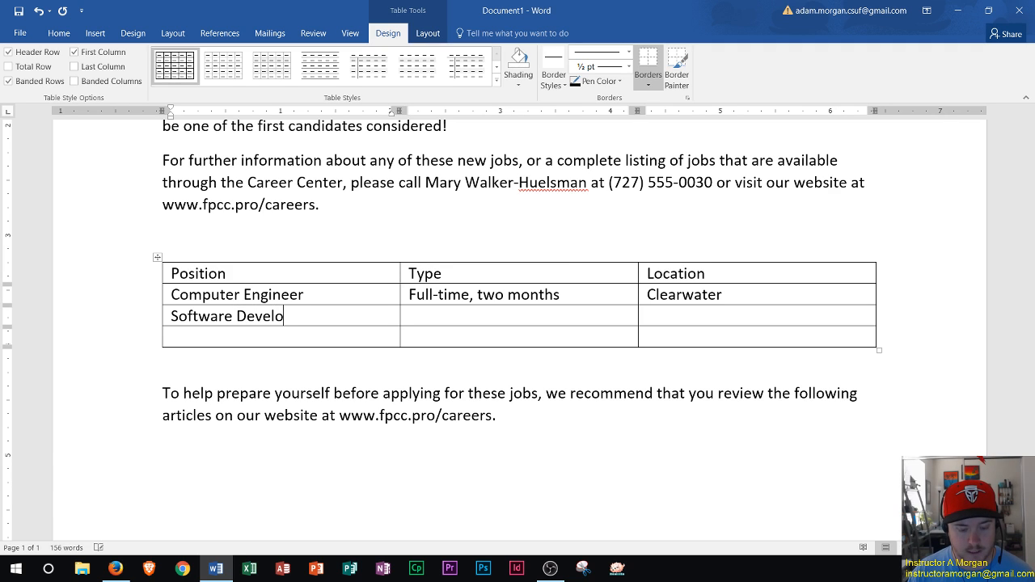
type("per")
key("Tab")
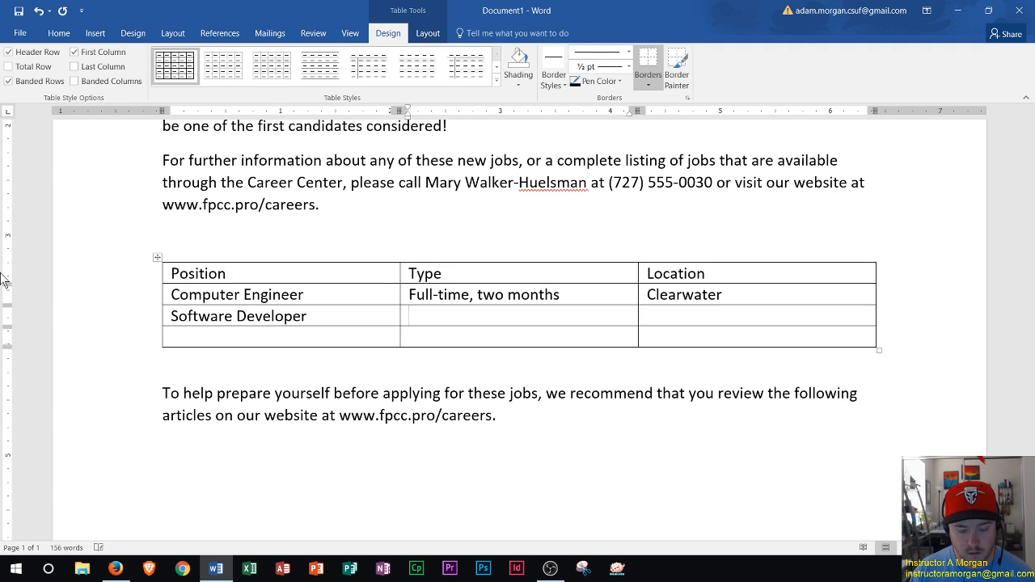
type("Full-tim")
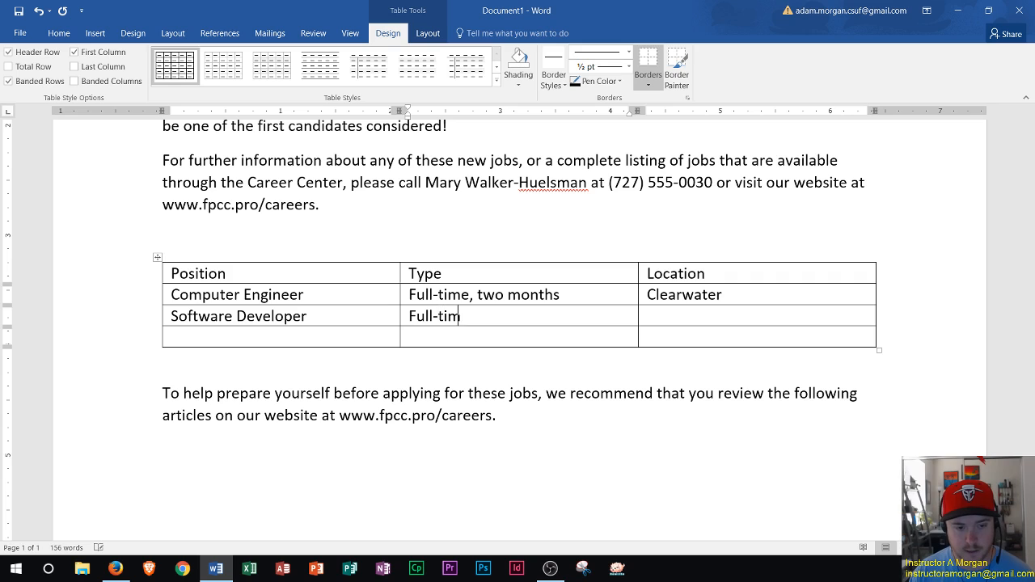
type("e, open")
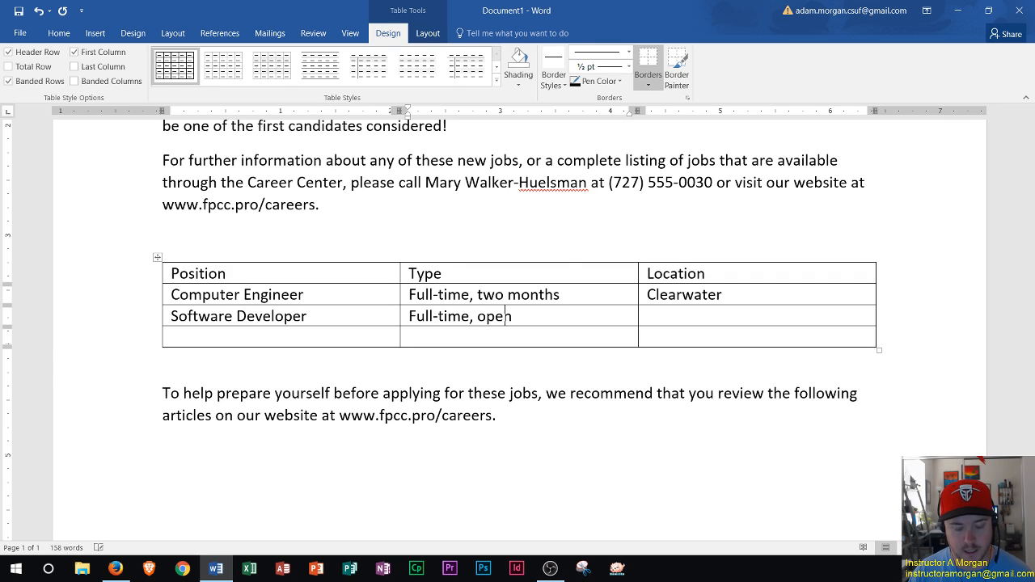
type("-")
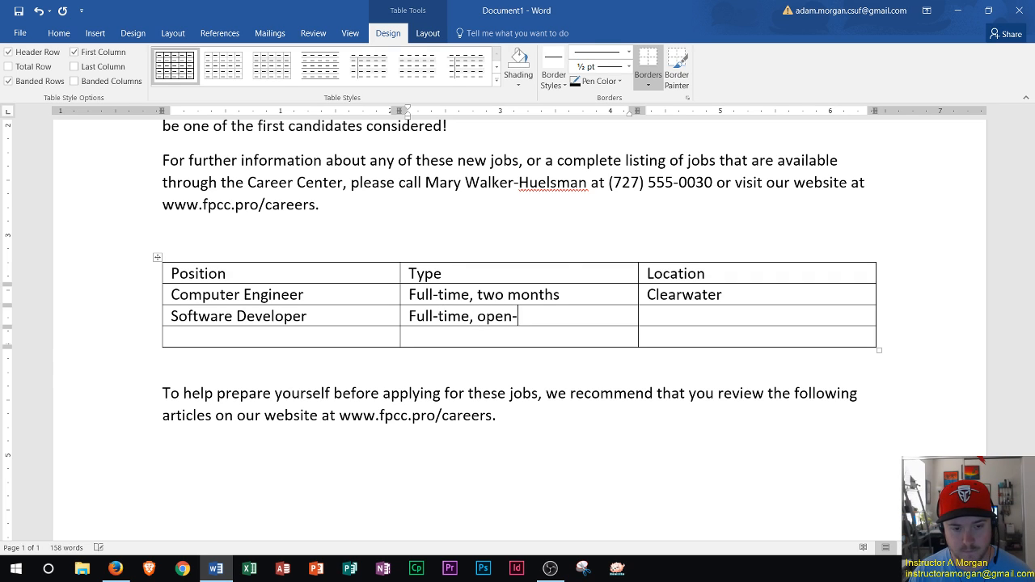
type("endedd")
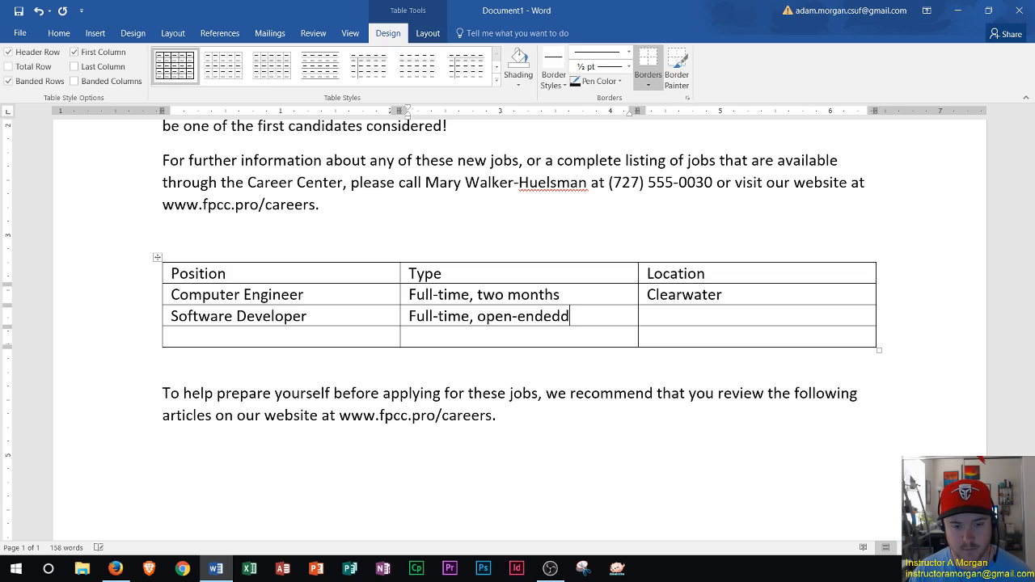
key("Tab")
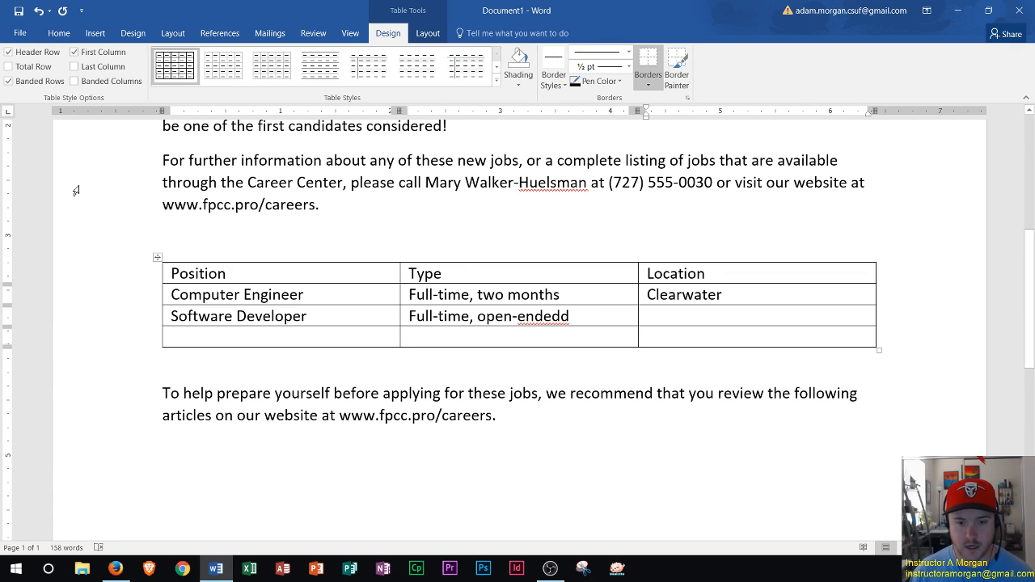
- Remove the extra trailing d from open-endedd in the Software Developer type cell
key("shift+Tab")
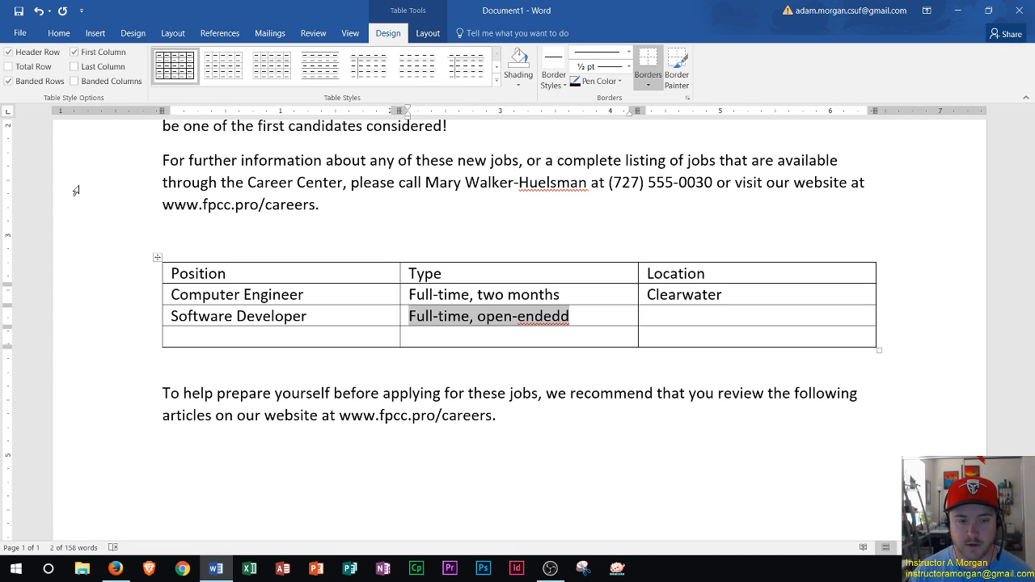
key("Right")
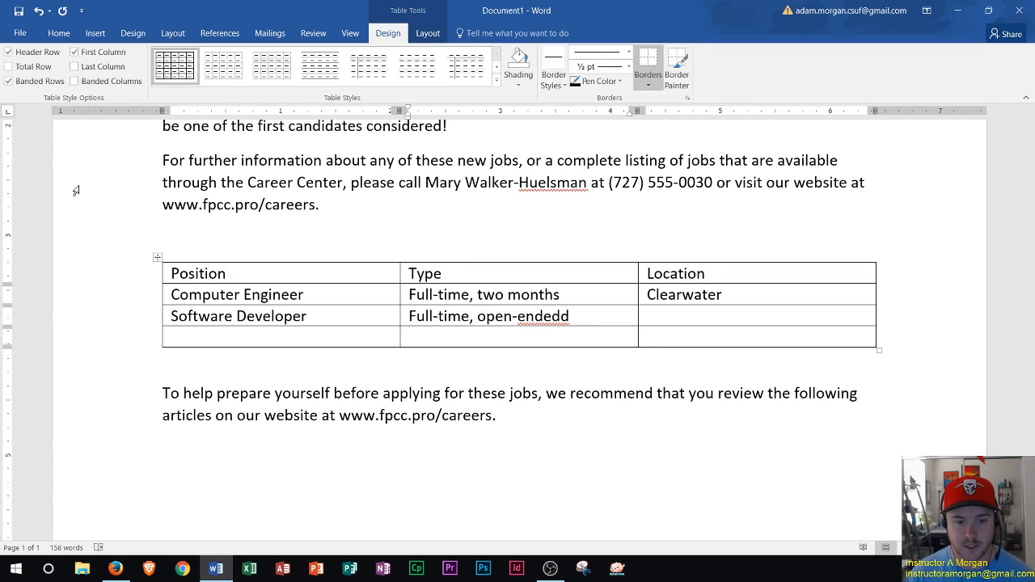
key("BackSpace")
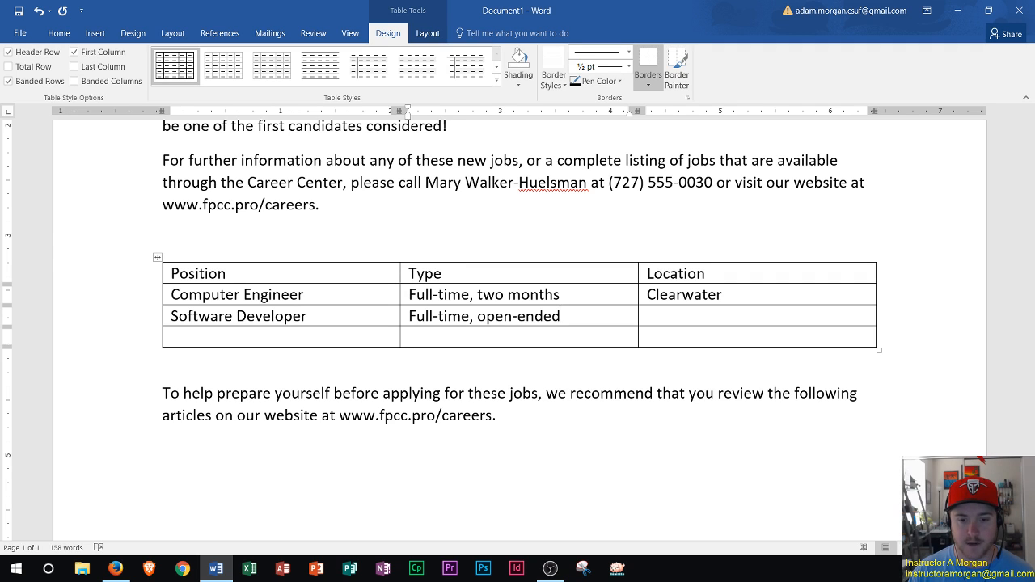
- Enter Tampa as the Software Developer row's location
key("Tab")
type("Tamp")
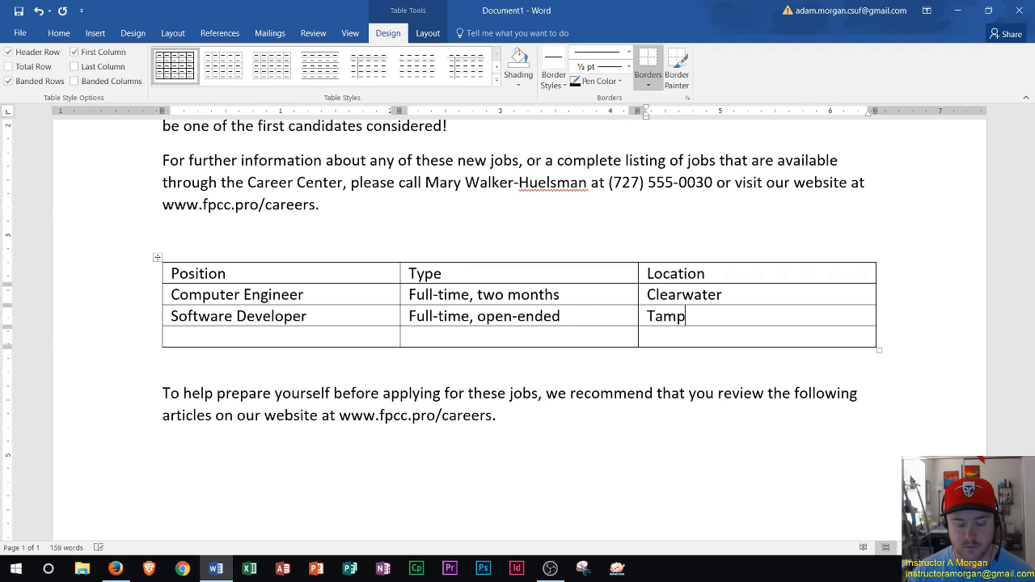
type("a")
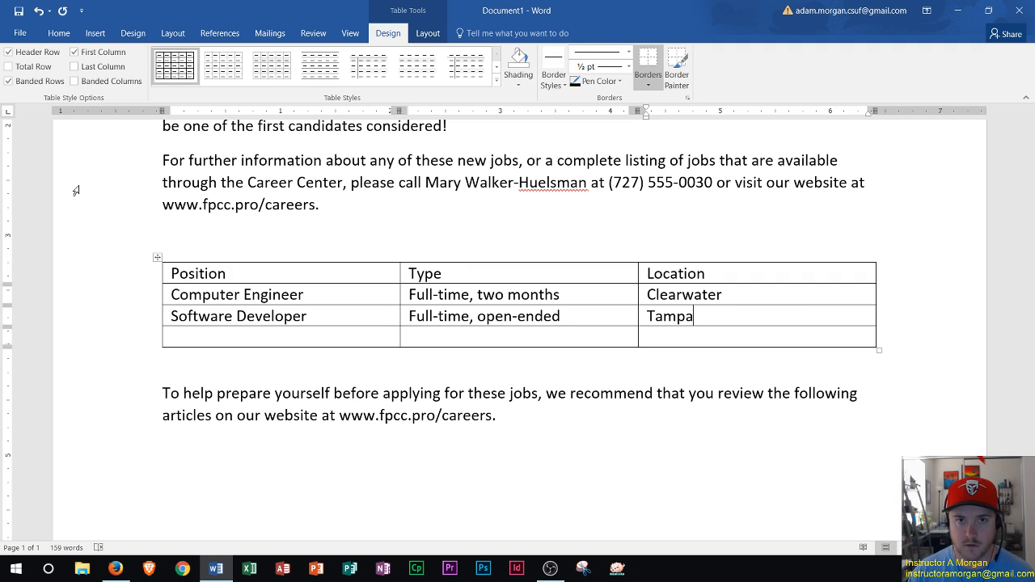
key("shift+Tab")
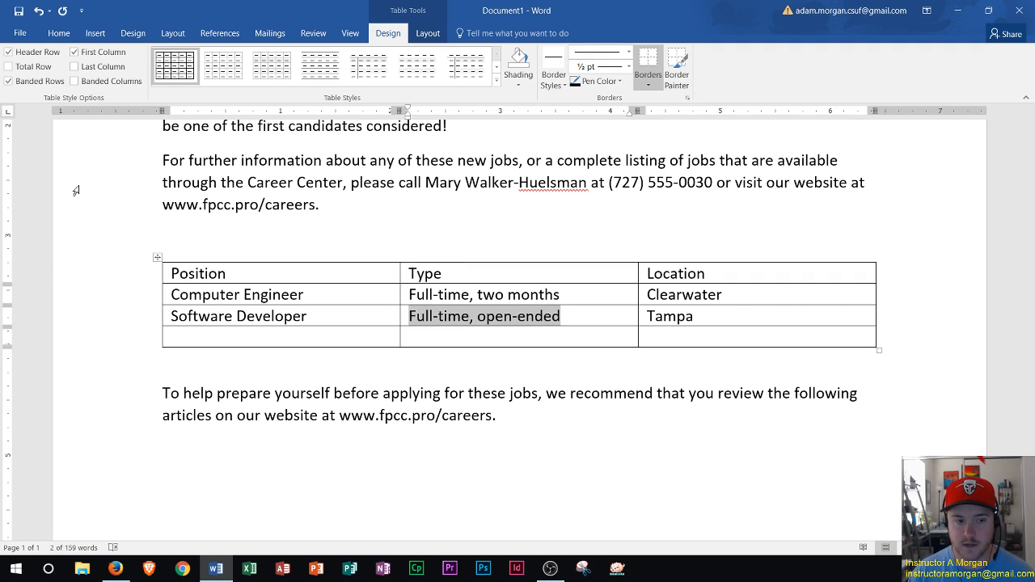
- Move to the empty fourth row and enter UI Designer as its position
key("shift+Tab")
key("shift+Tab")
key("shift+Tab")
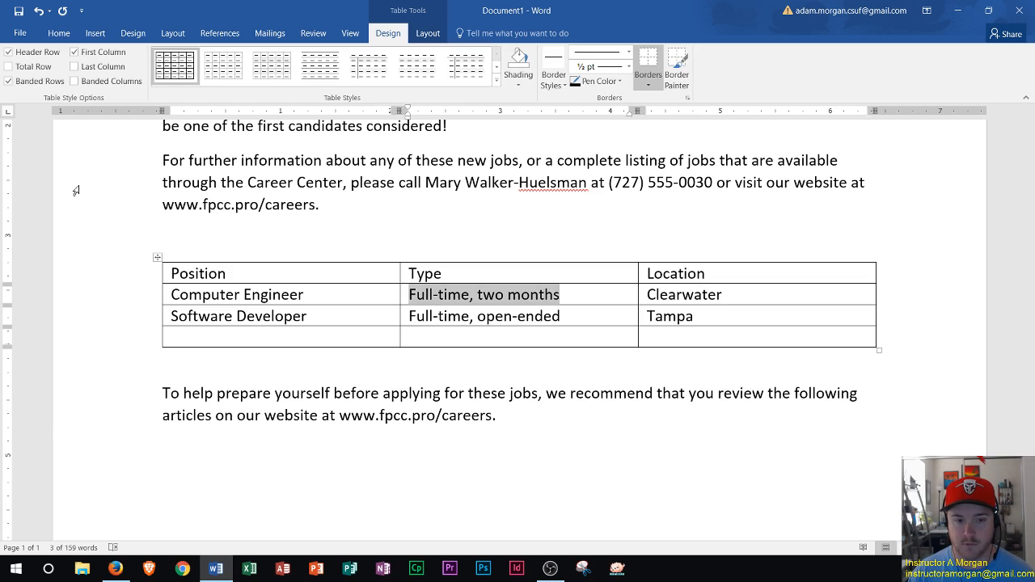
key("shift+Tab")
key("shift+Tab")
key("Tab")
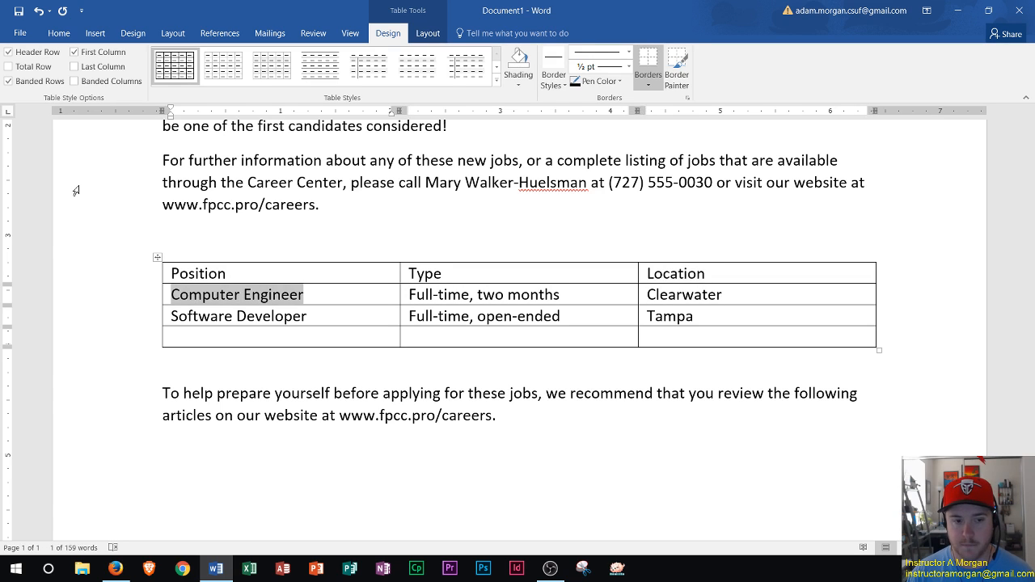
key("Tab")
key("Tab")
key("Tab")
key("Tab")
key("Tab")
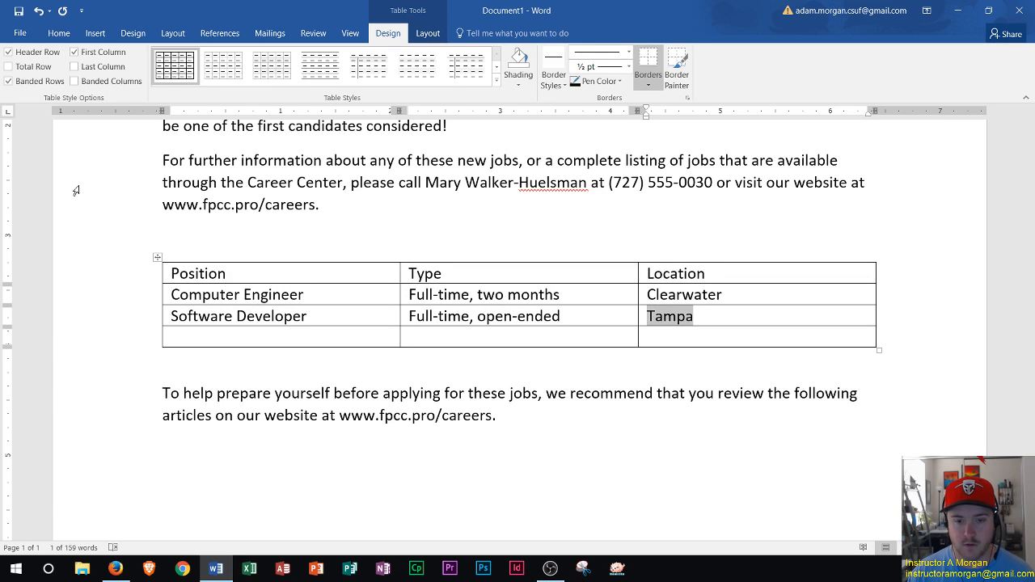
key("Tab")
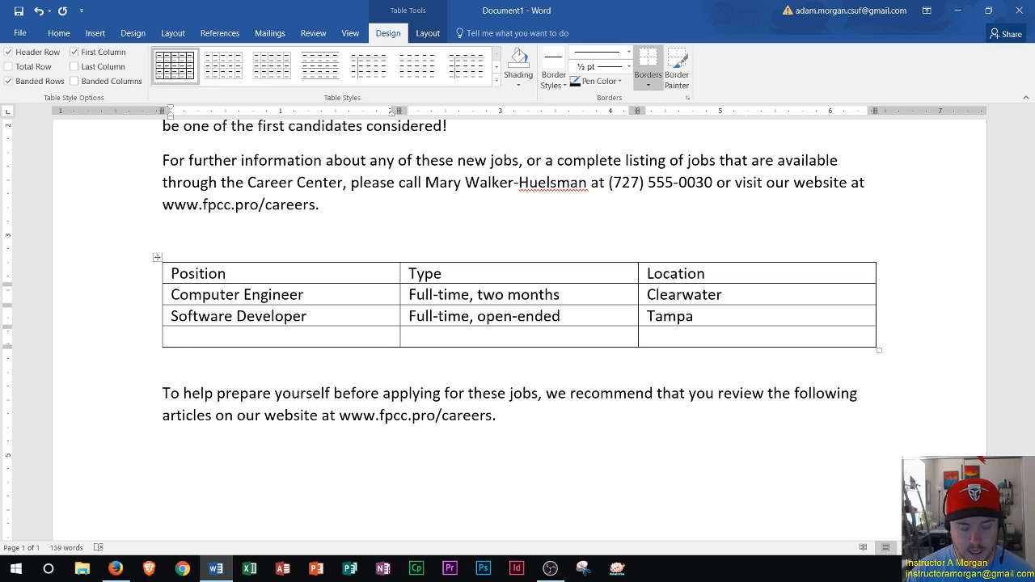
type("UI Desi")
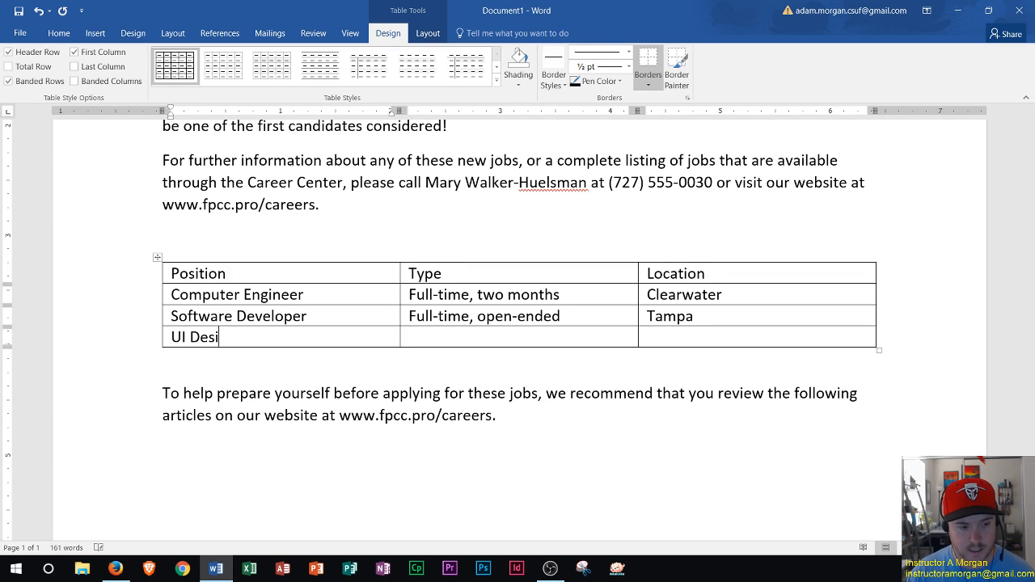
type("gner")
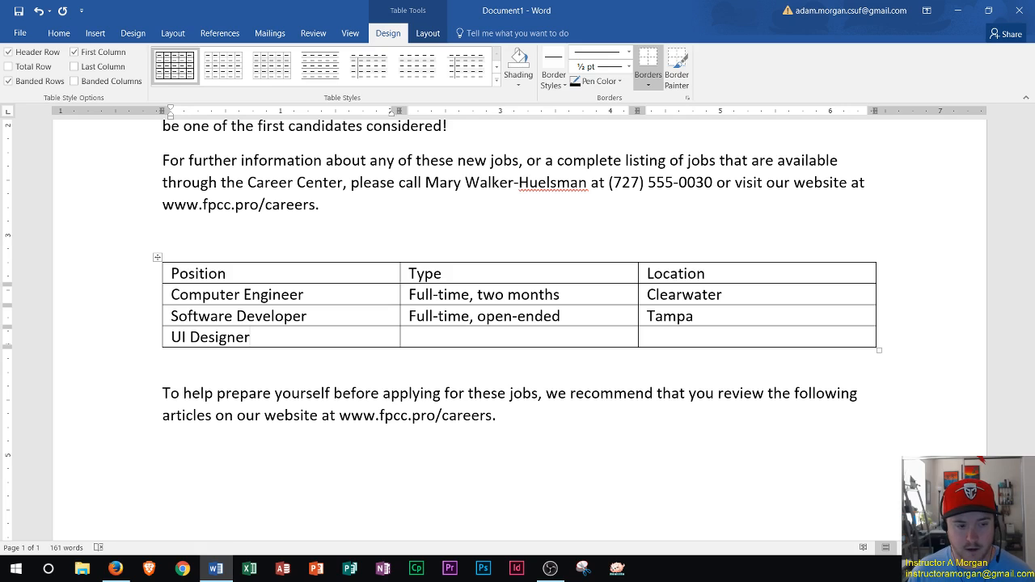
- Move the cursor through the table's cells and text to review the entered rows
key("Left")
key("Left")
key("Left")
key("Left")
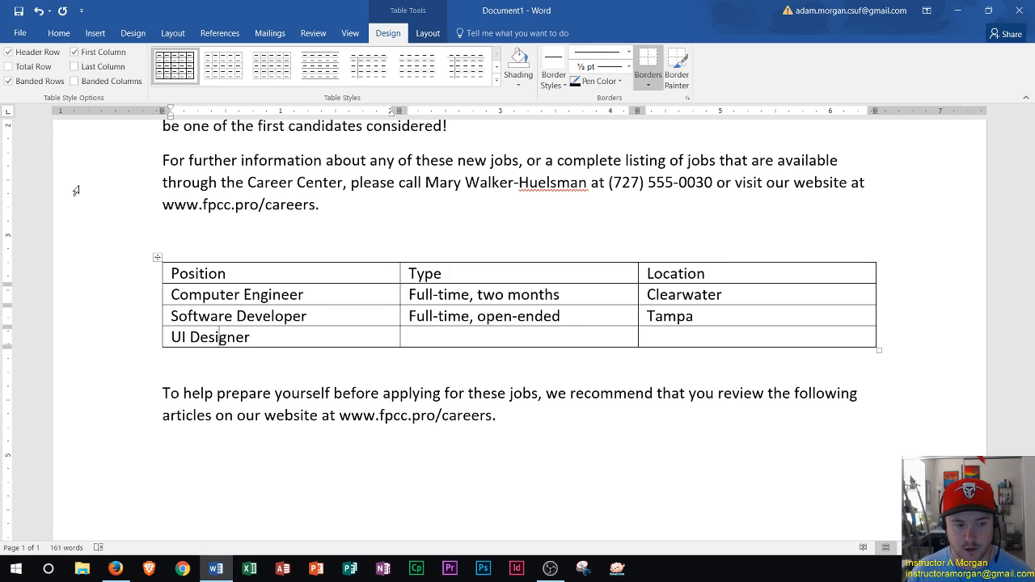
key("Left")
key("Left")
key("Left")
key("Right")
key("Right")
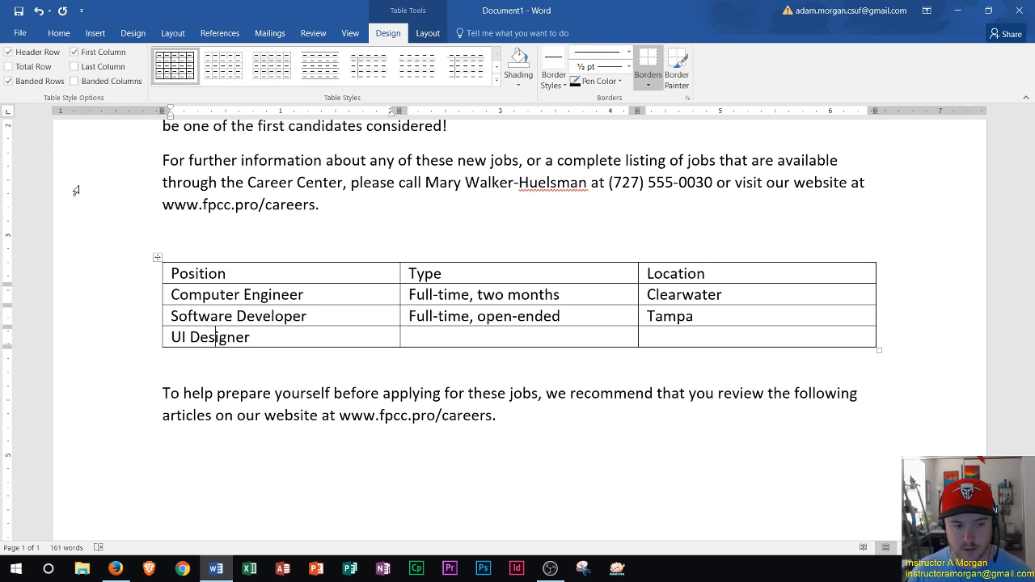
key("Right")
key("Right")
key("Right")
key("Right")
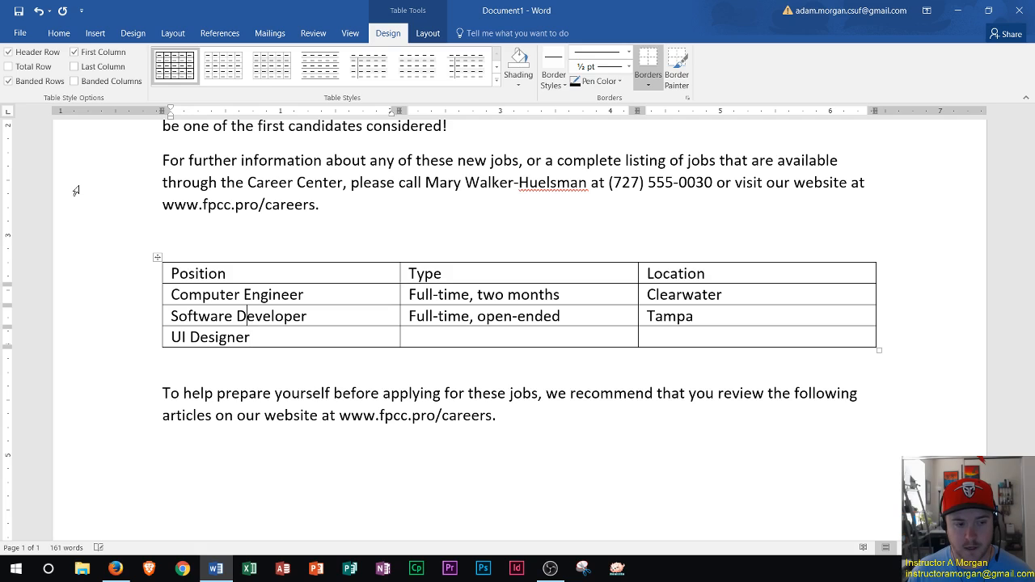
key("Up")
key("Up")
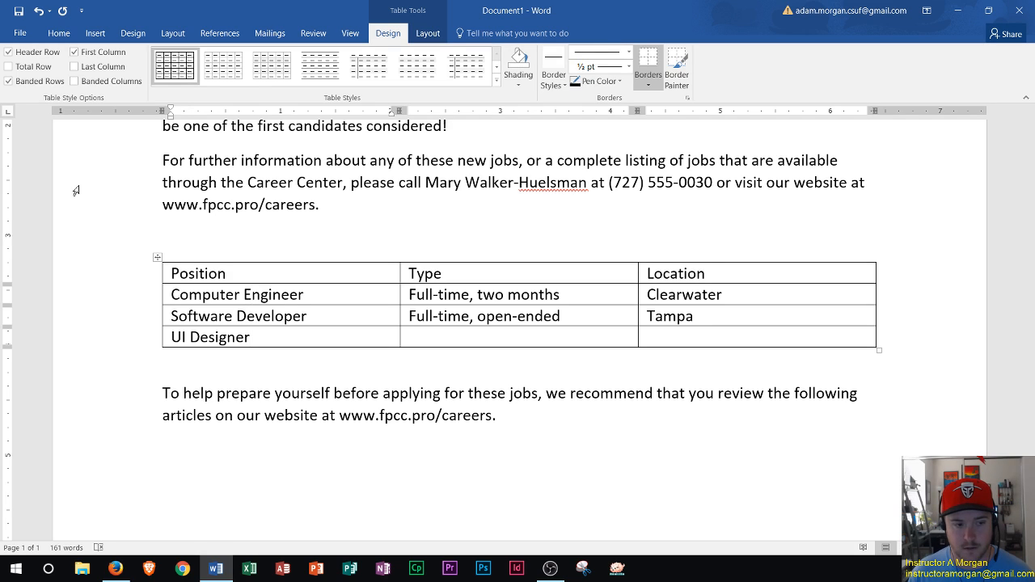
key("Down")
key("Down")
key("Down")
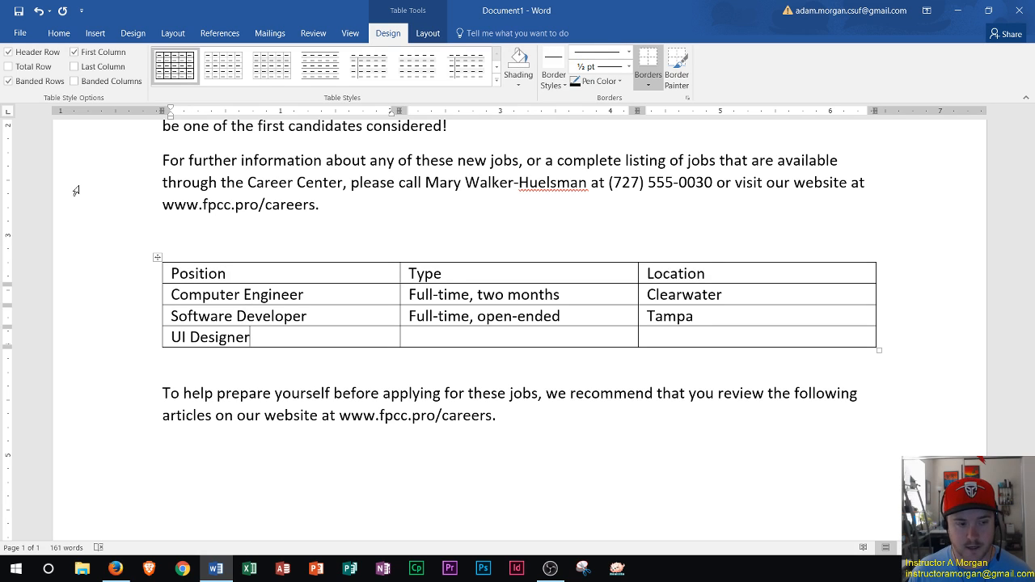
key("Up")
key("Right")
key("Right")
key("Right")
key("Right")
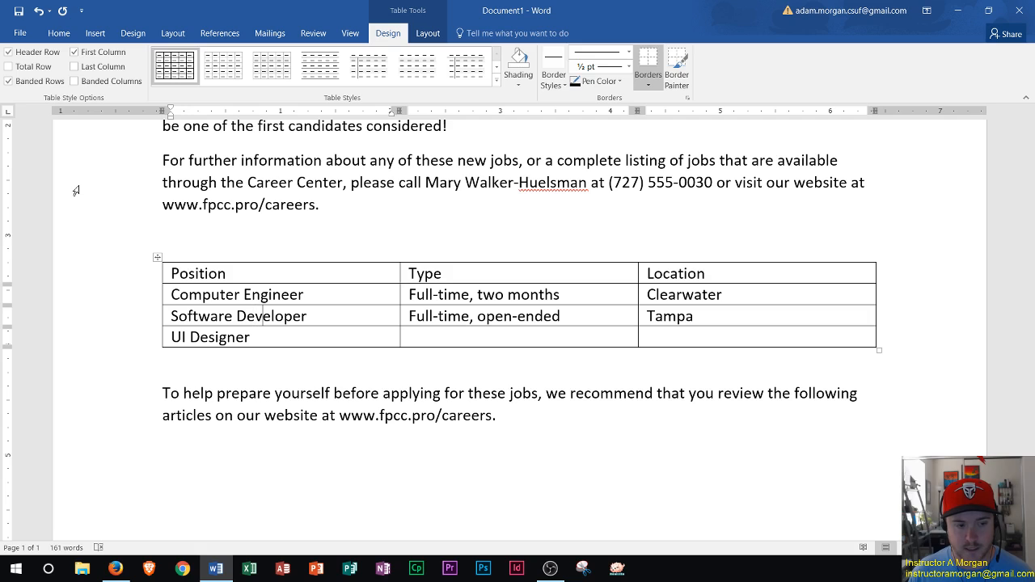
key("Right")
key("Right")
key("Right")
key("Down")
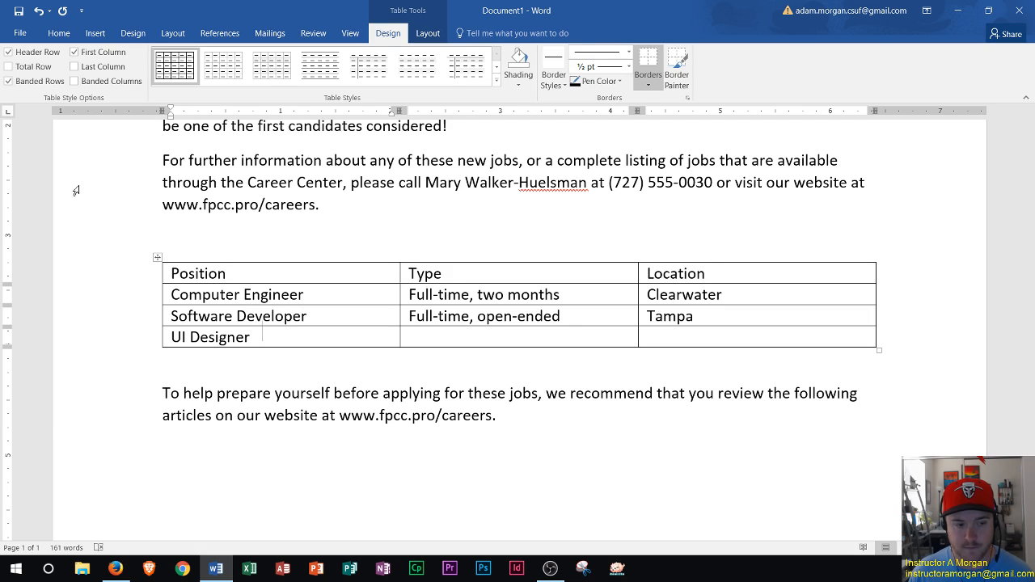
key("Tab")
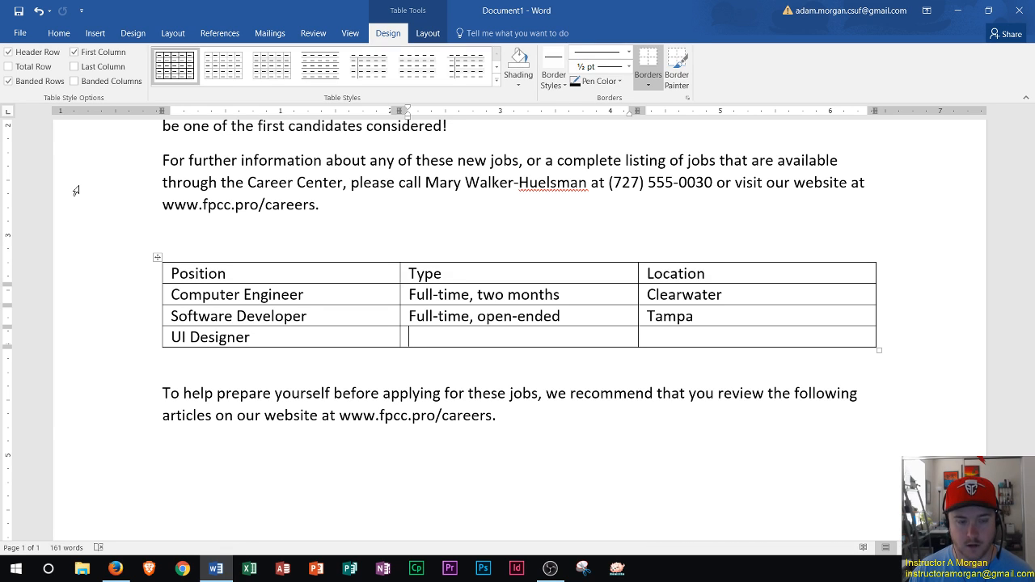
key("Left")
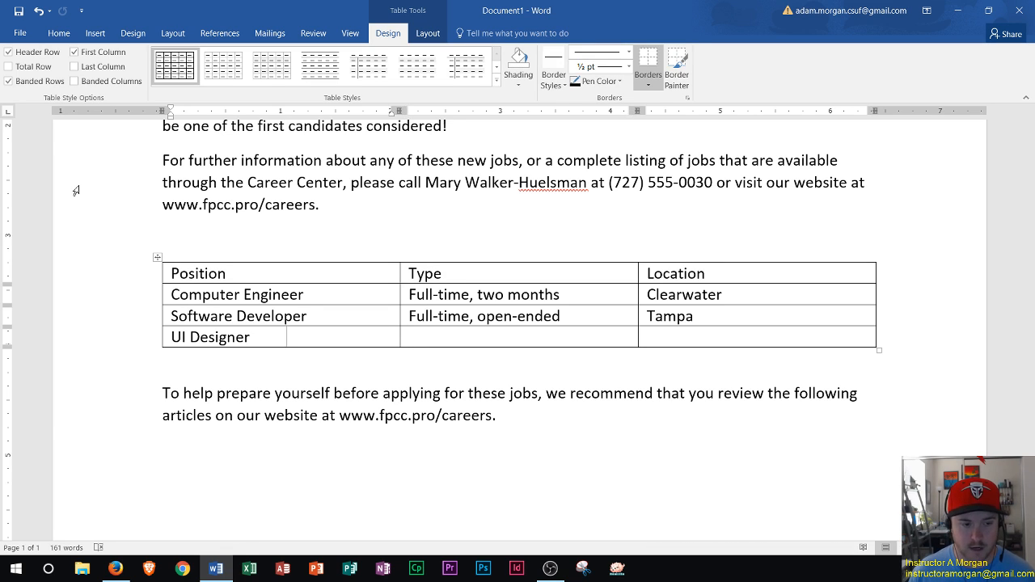
key("Up")
key("Down")
key("Right")
key("Left")
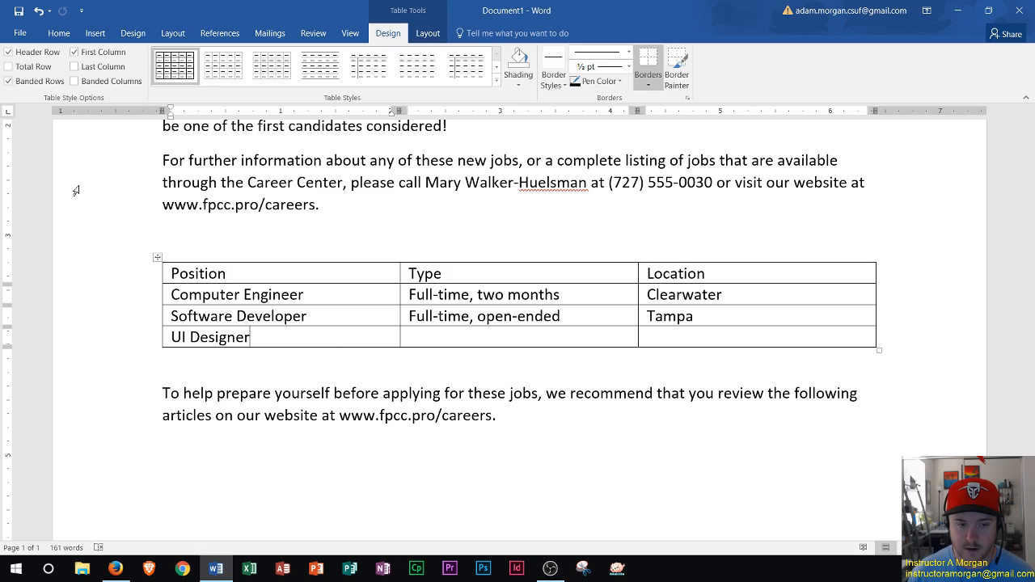
key("Up")
key("Tab")
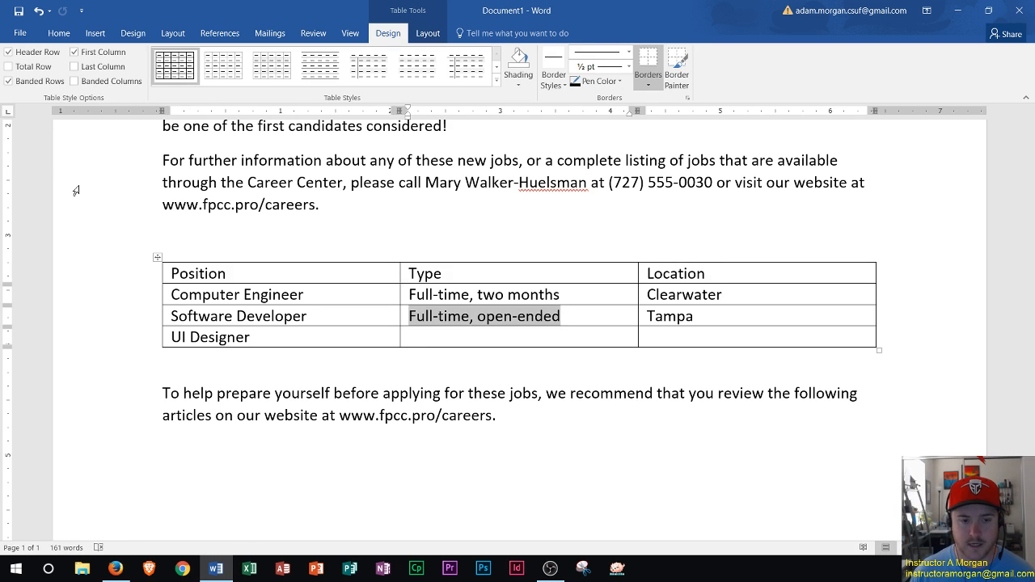
key("Tab")
key("shift+Tab")
key("shift+Tab")
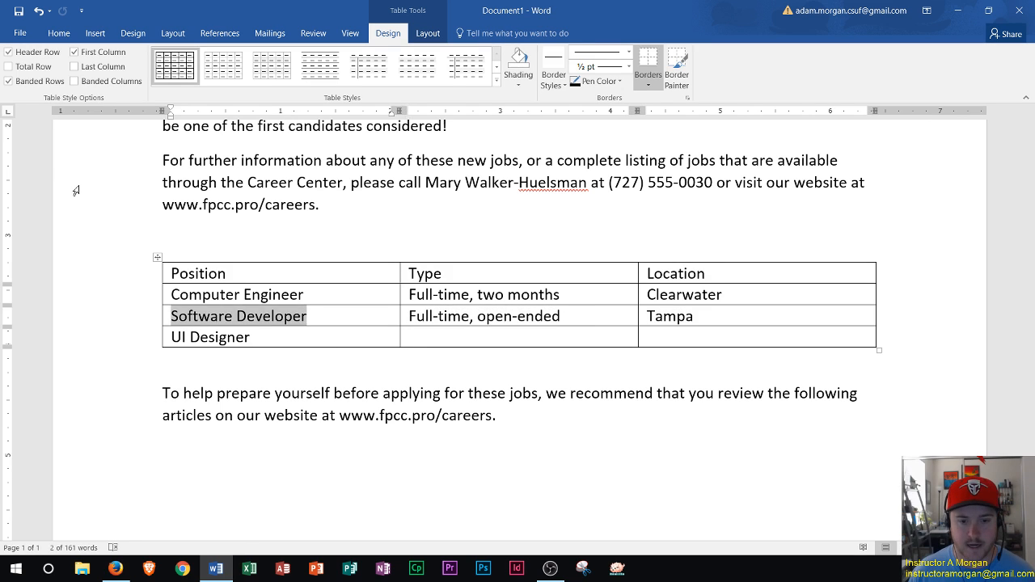
key("Tab")
key("Tab")
- Fill the UI Designer row's type with Part-time, two months and its location with St. Petersburg
key("Tab")
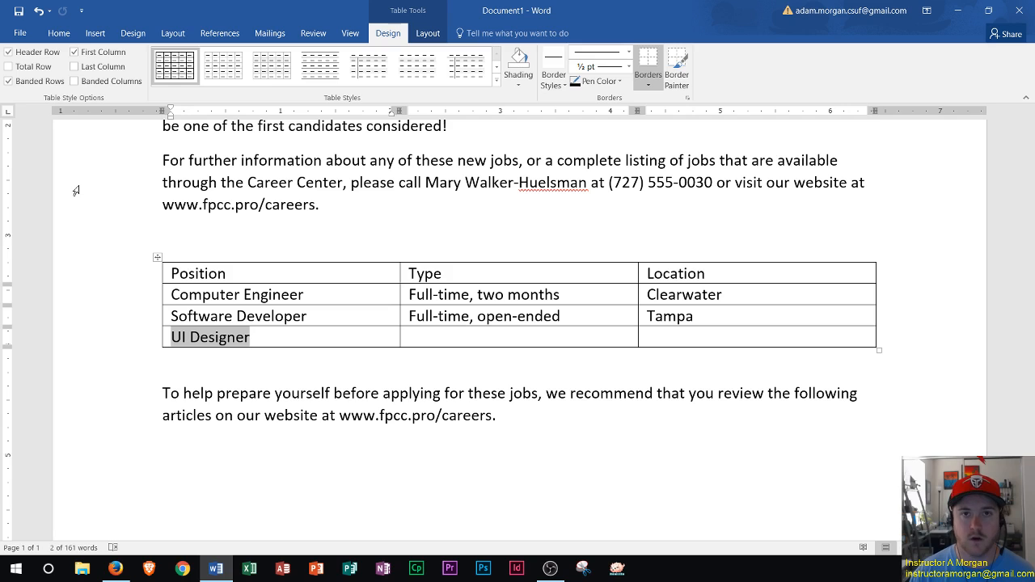
key("Tab")
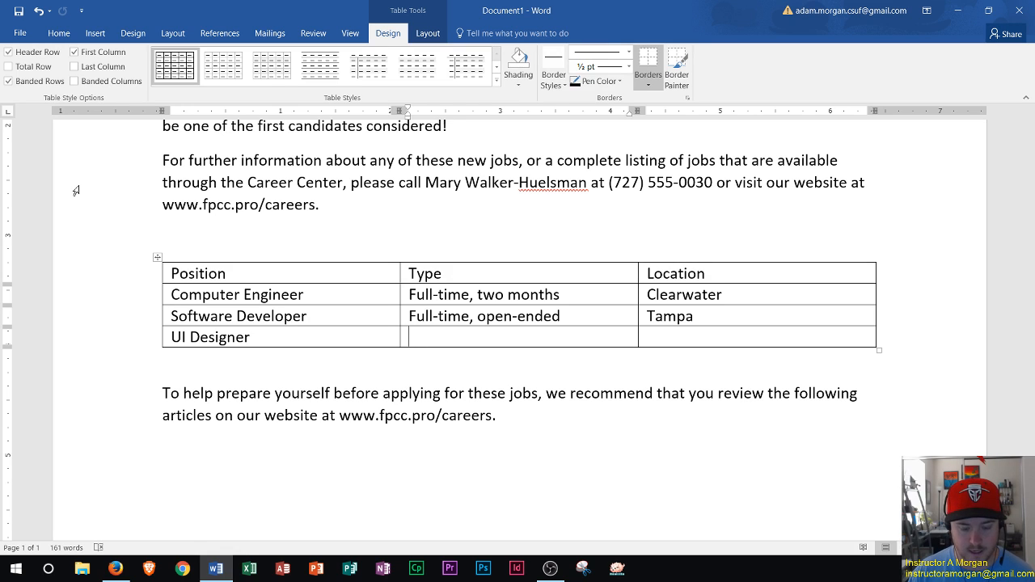
type("Part-tim")
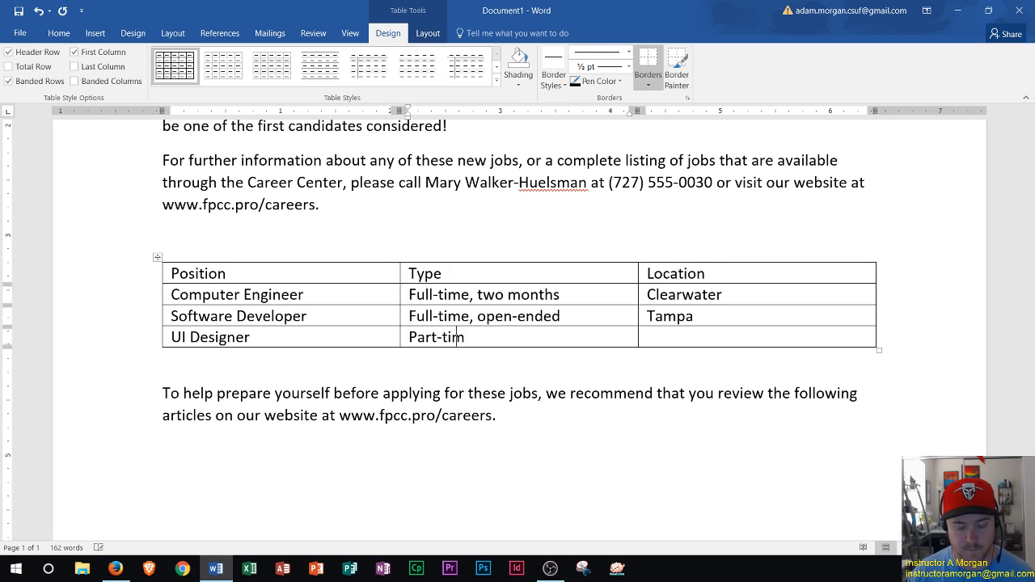
type("e, two month")
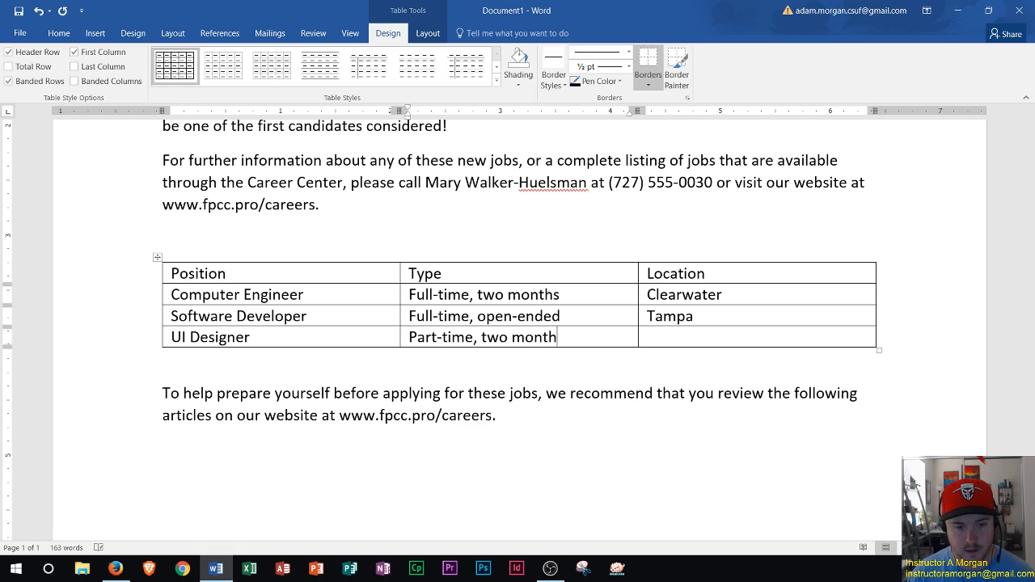
type("s")
key("Tab")
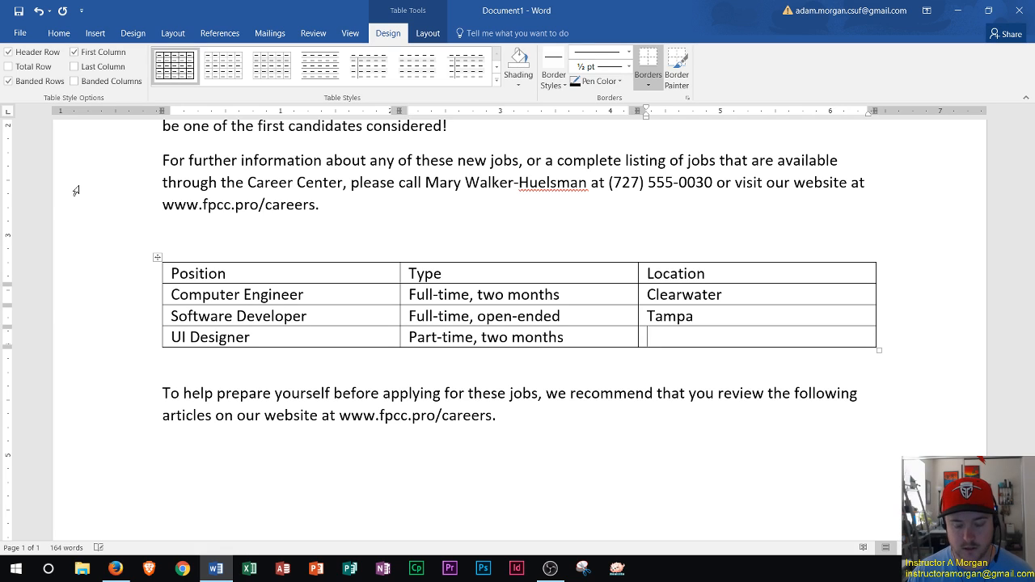
type("St. Pet")
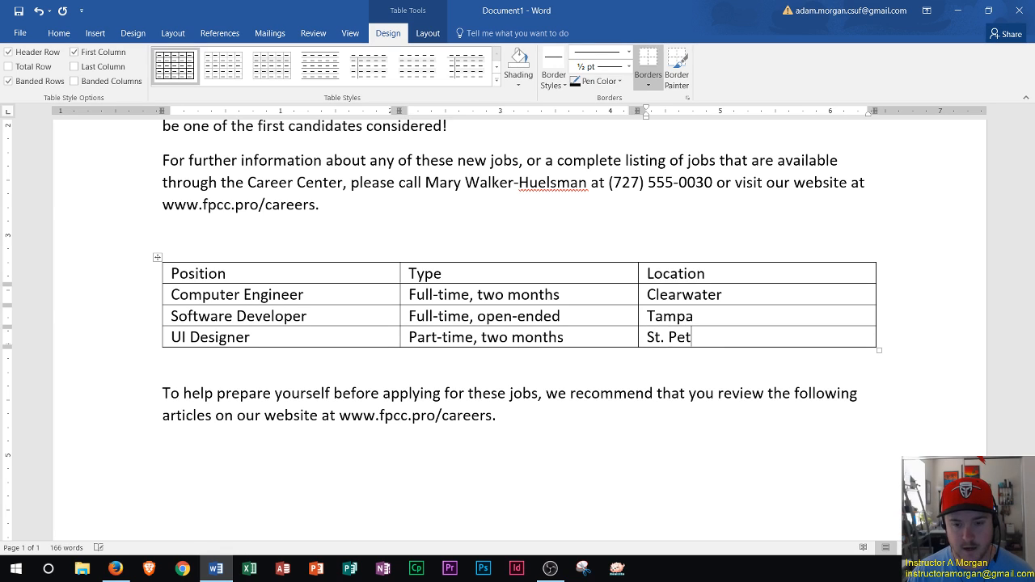
type("ersburg")
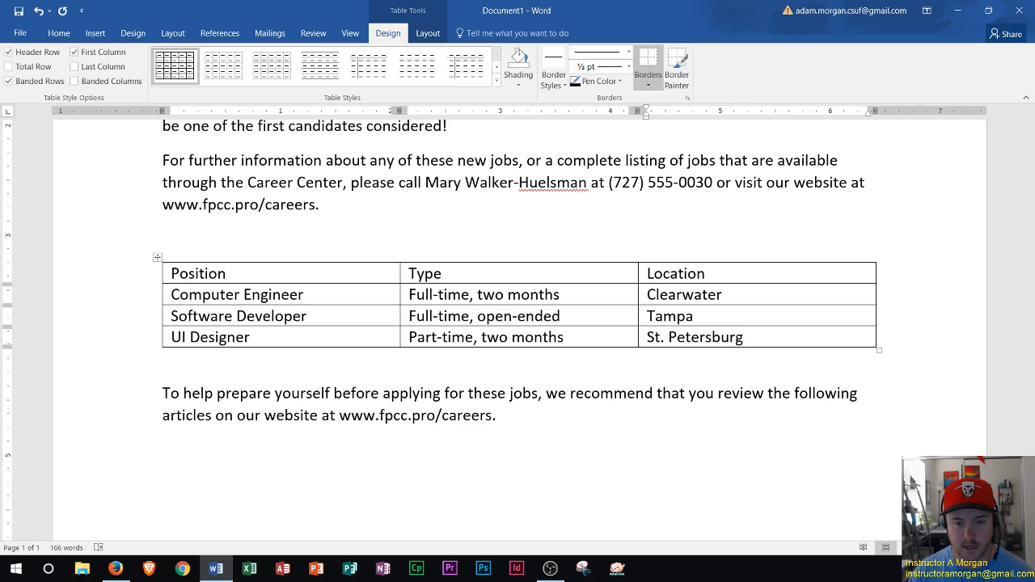